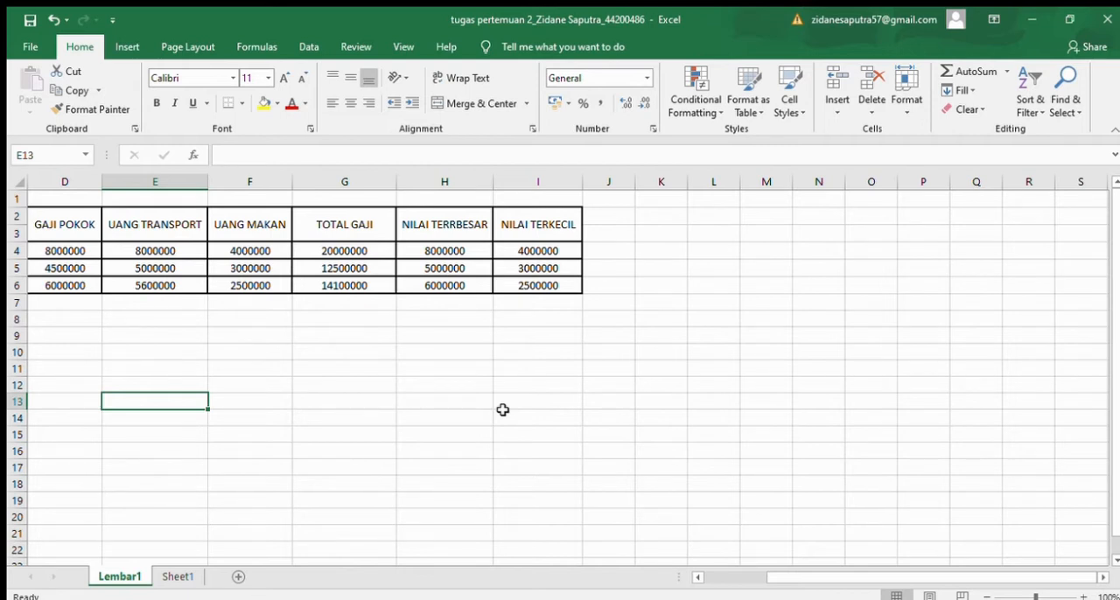
Step: Re-enter the TOTAL GAJI formula in G4 as =SUM(D4:F4), picking the salary, transport and meal cells of row 4
click(333, 264)
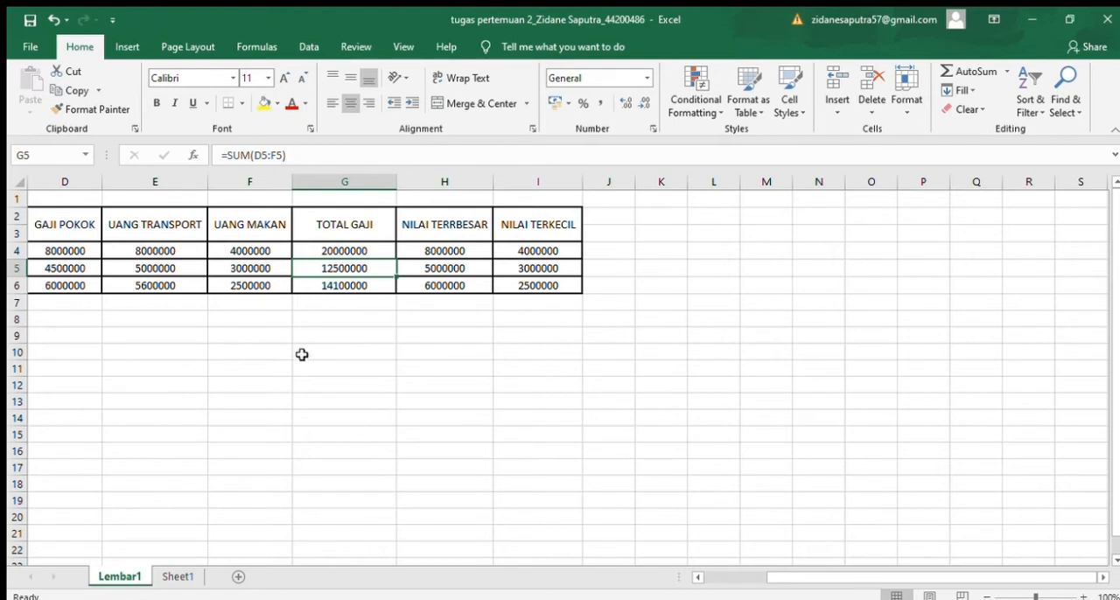
drag(270, 382, 297, 351)
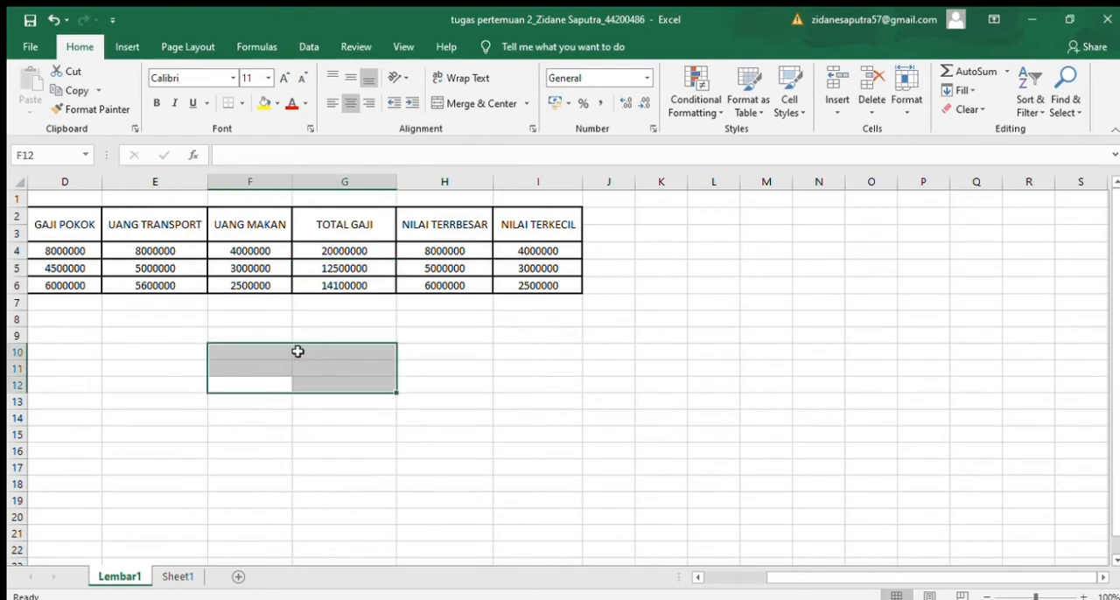
click(343, 253)
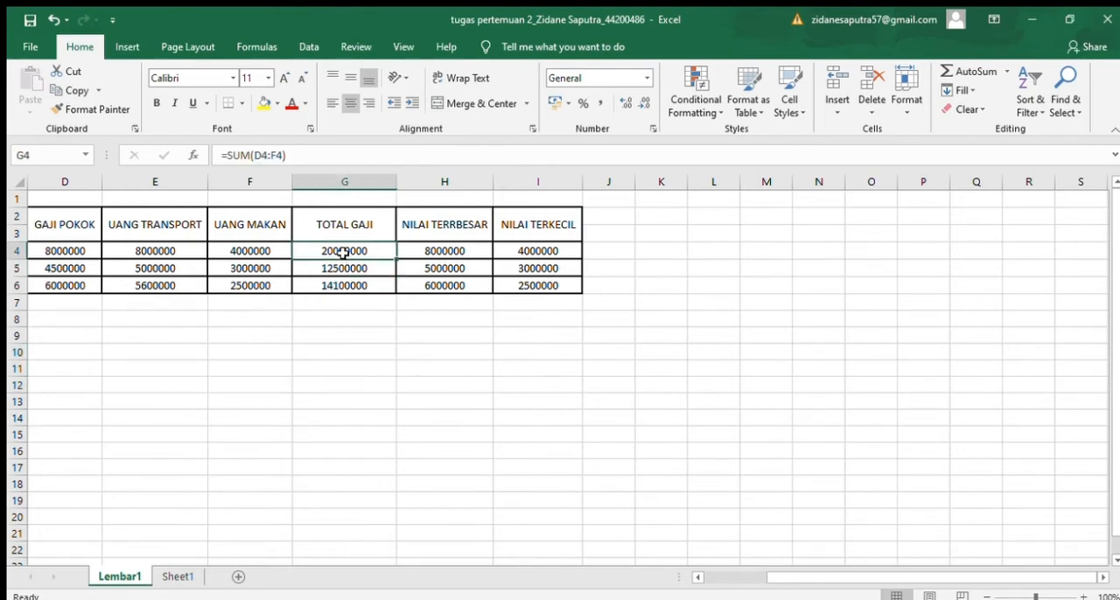
click(333, 166)
key(BackSpace)
key(BackSpace)
key(BackSpace)
key(BackSpace)
key(BackSpace)
key(BackSpace)
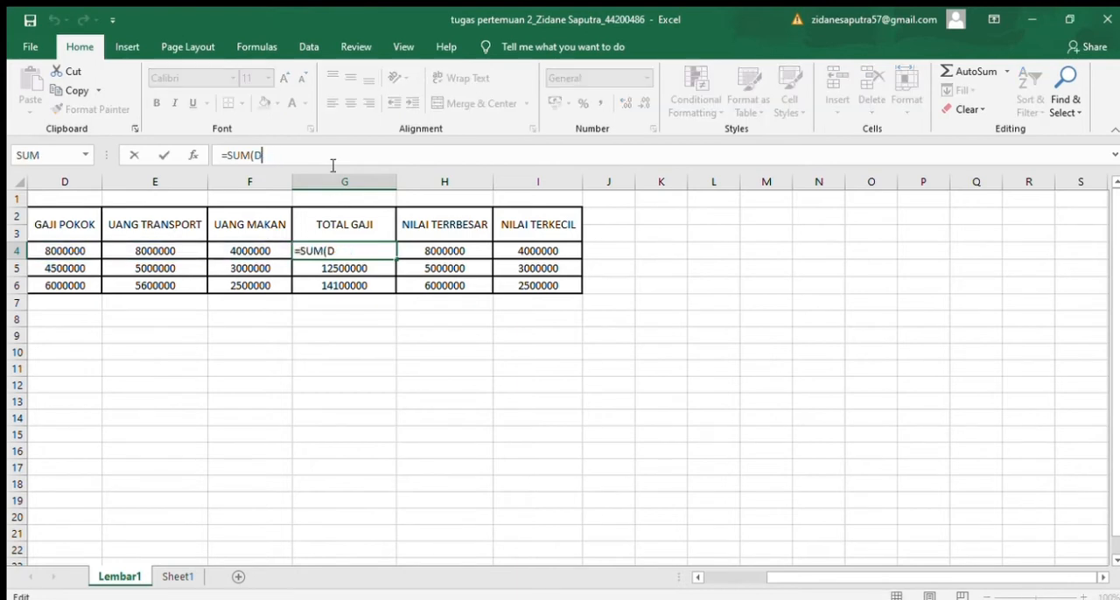
click(65, 249)
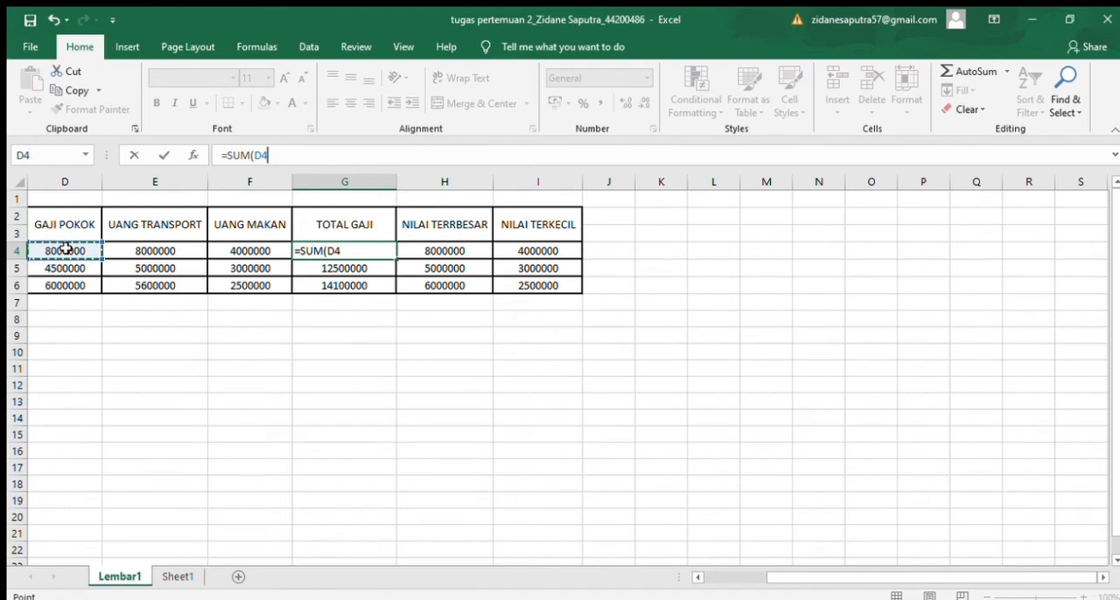
drag(66, 250, 236, 252)
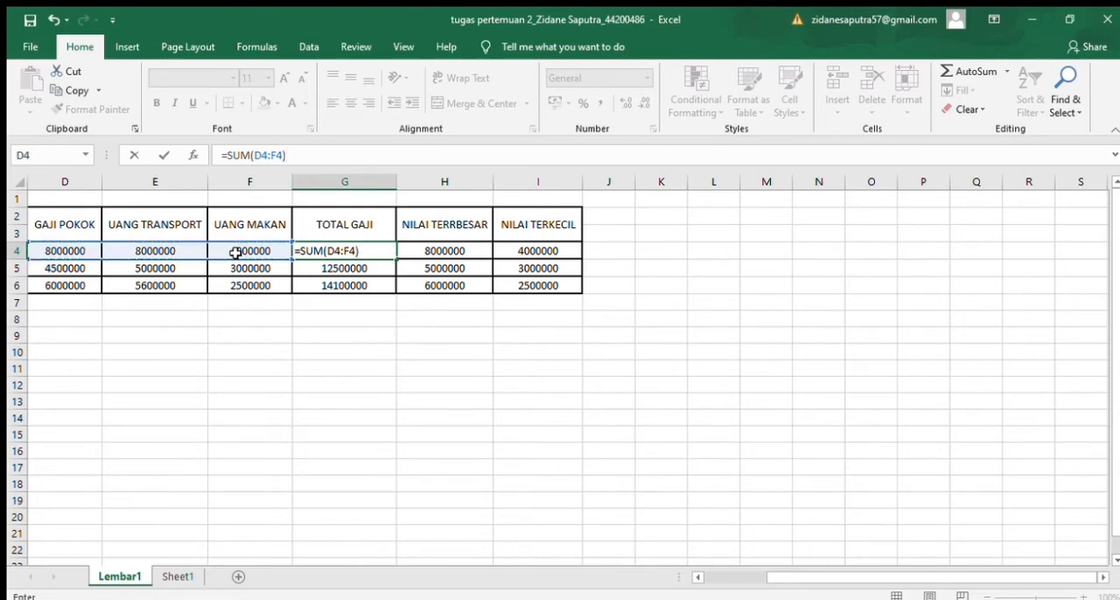
key(Return)
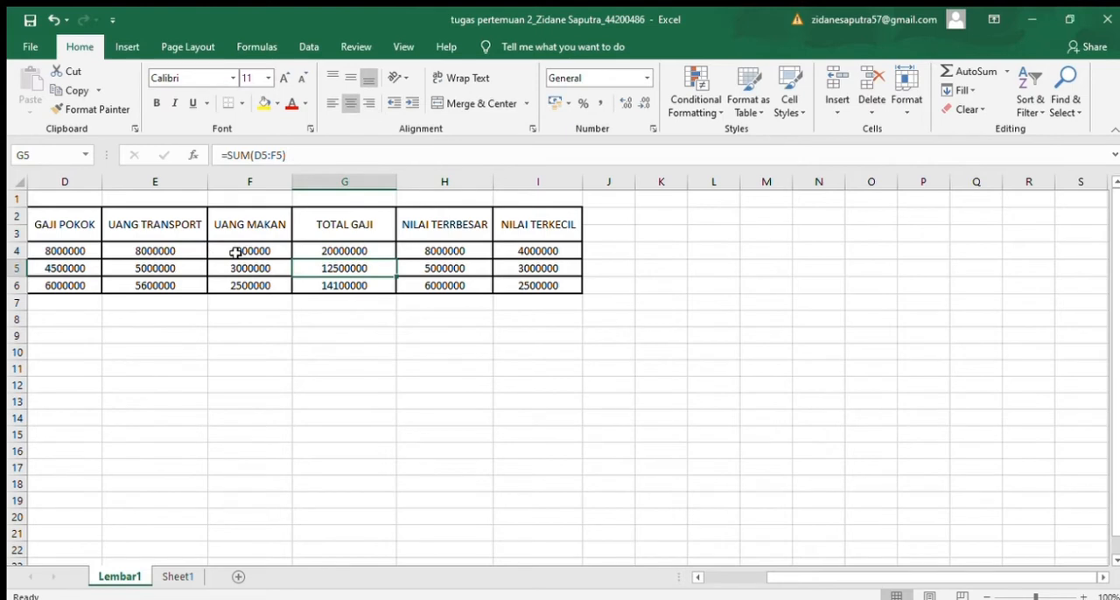
Step: Review the row 4 formulas for TOTAL GAJI, NILAI TERRBESAR and NILAI TERKECIL, including the cell range that H4 refers to
click(235, 252)
click(368, 253)
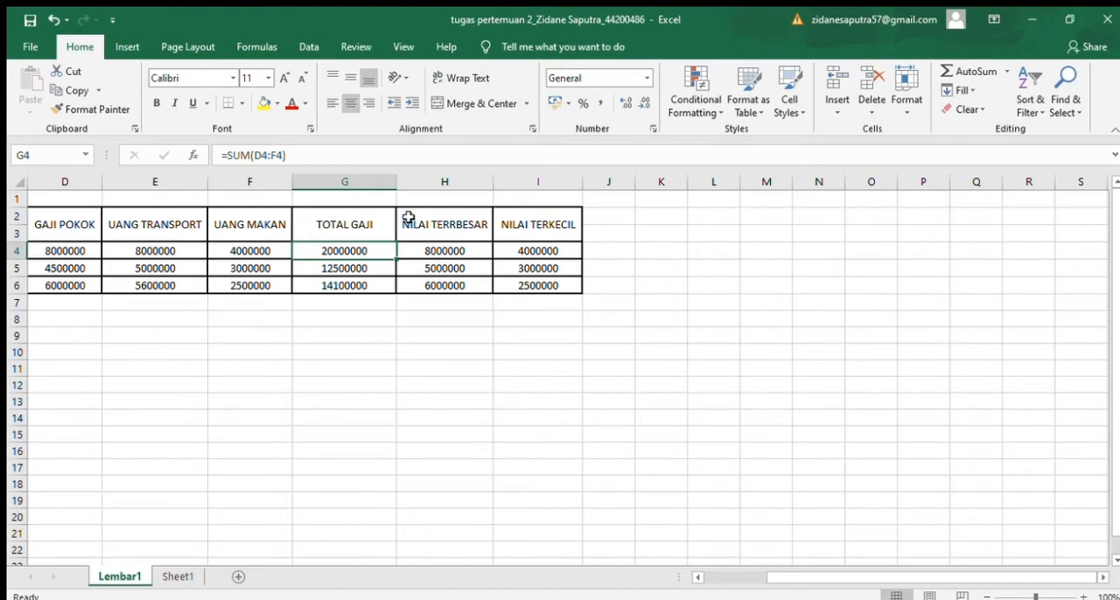
click(448, 249)
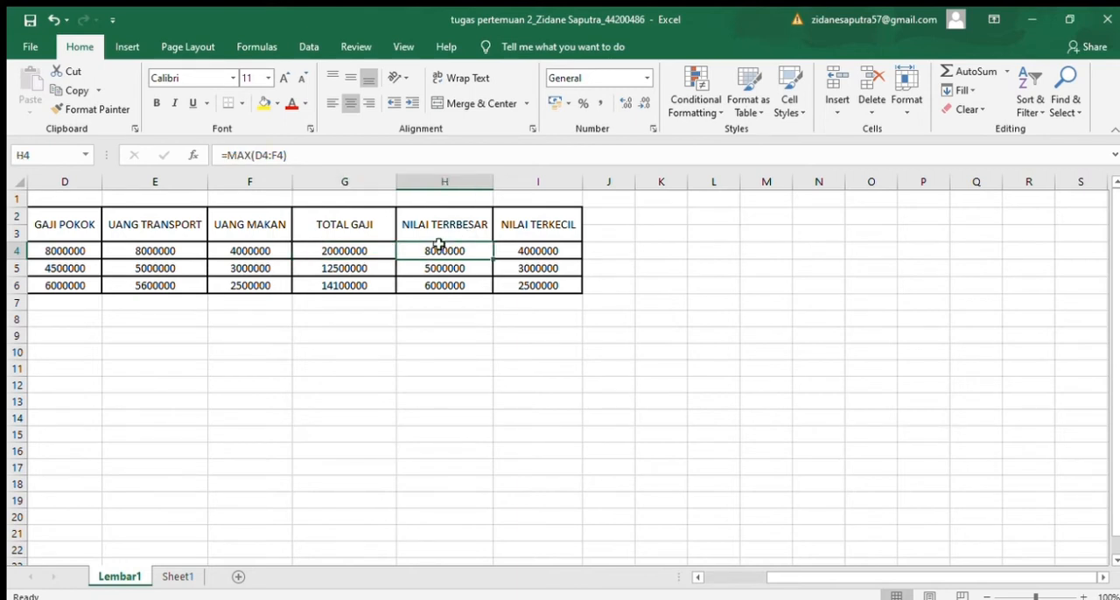
click(345, 159)
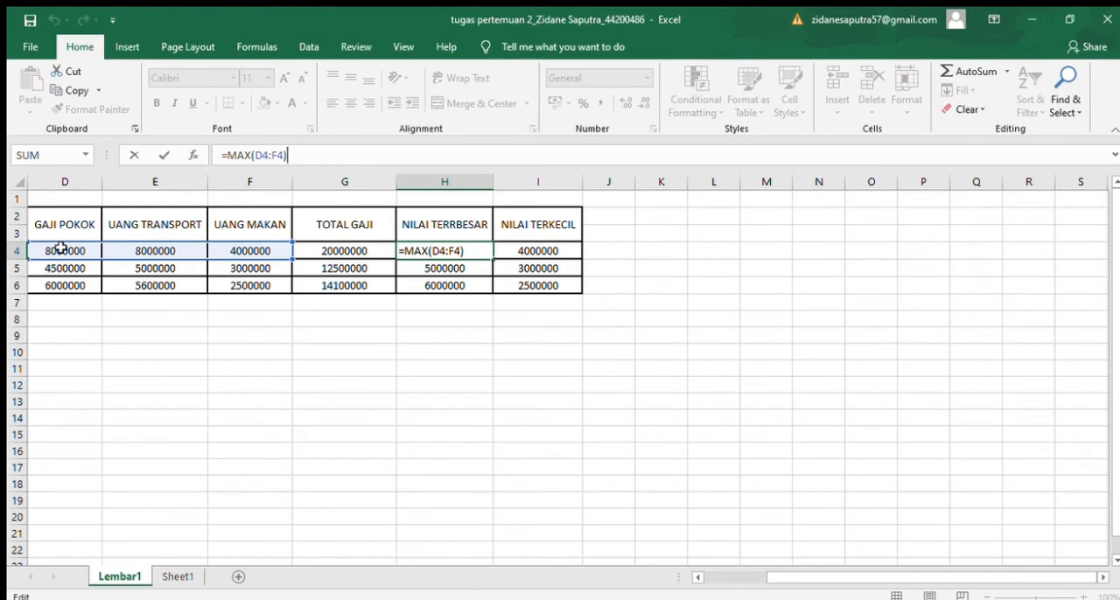
key(Return)
click(484, 251)
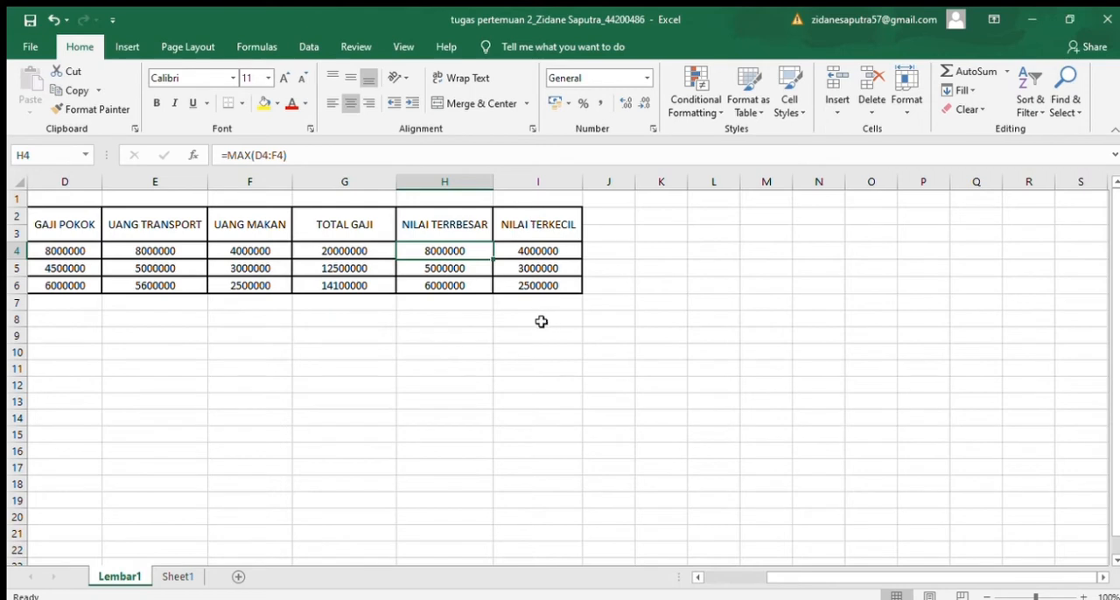
click(565, 251)
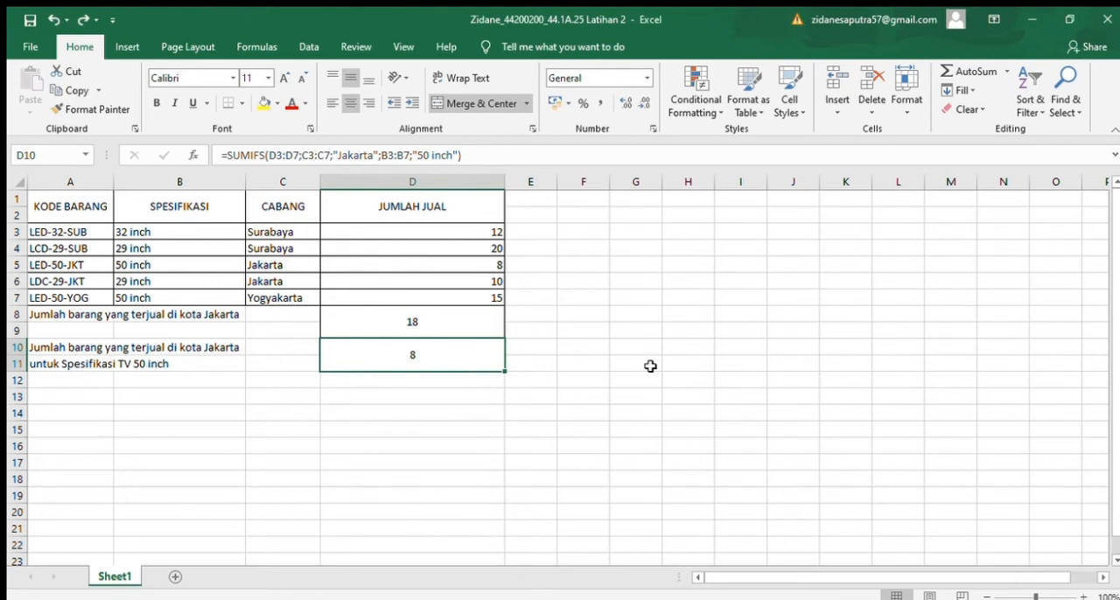
Step: Examine the formulas that total the items sold in Jakarta in D8 and the Jakarta 50 inch TV sales in D10
click(461, 326)
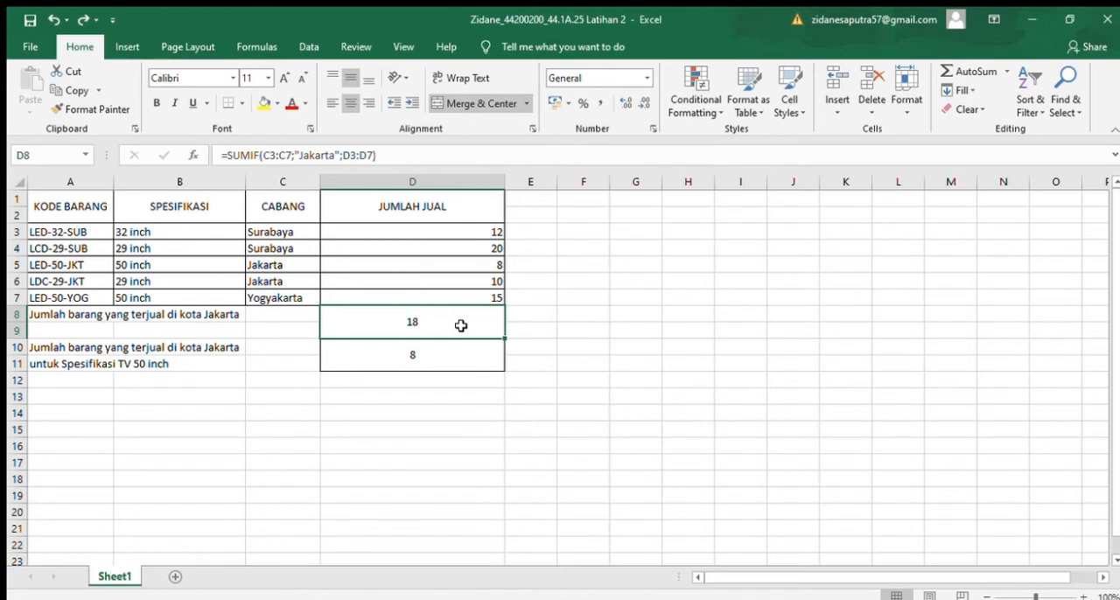
click(219, 333)
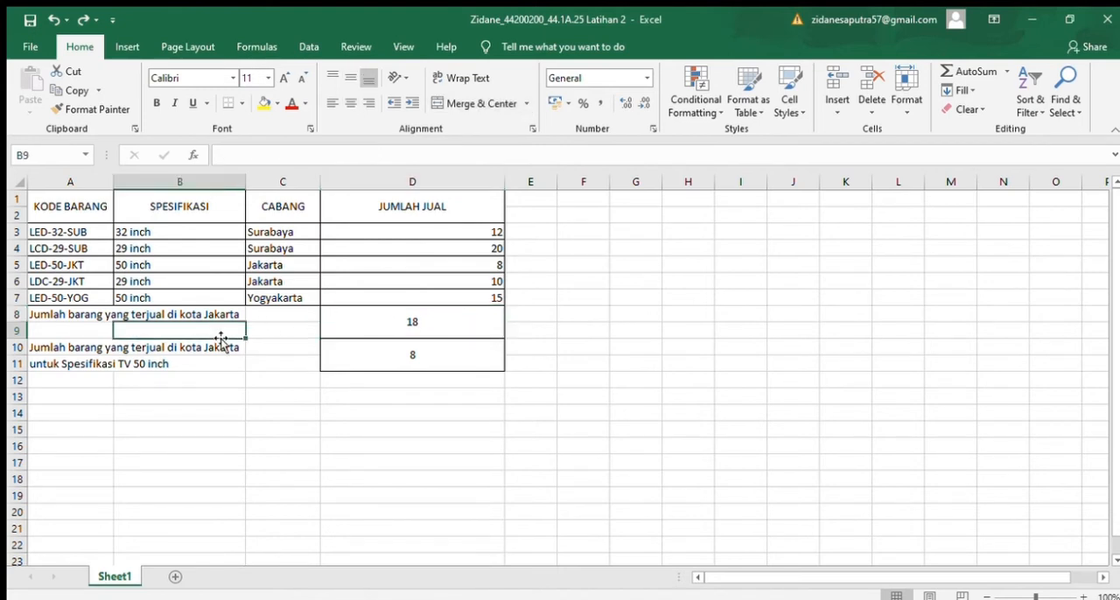
click(406, 335)
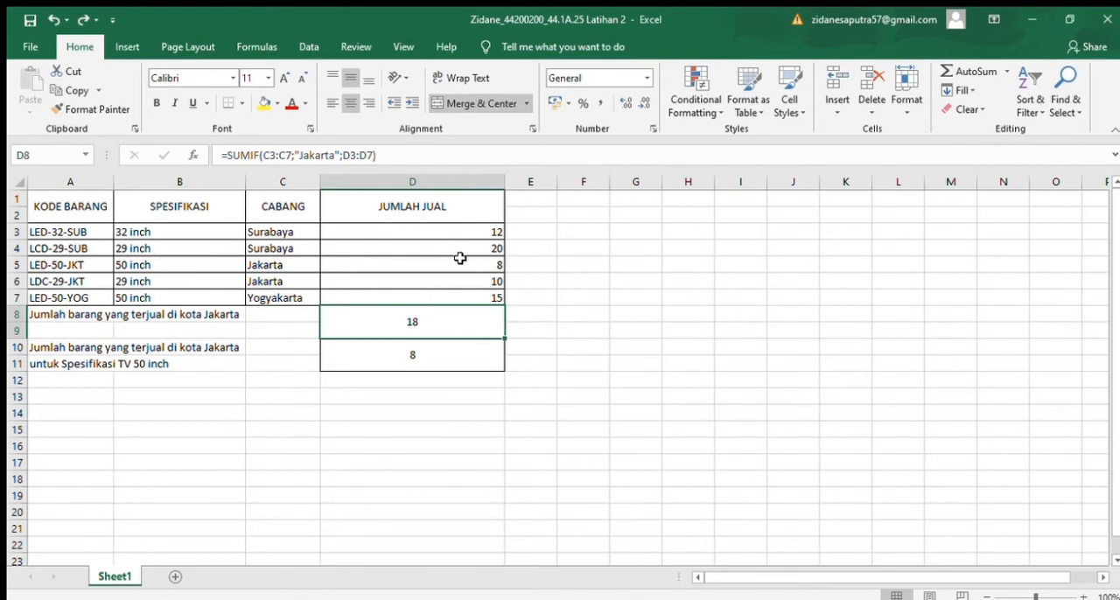
click(576, 368)
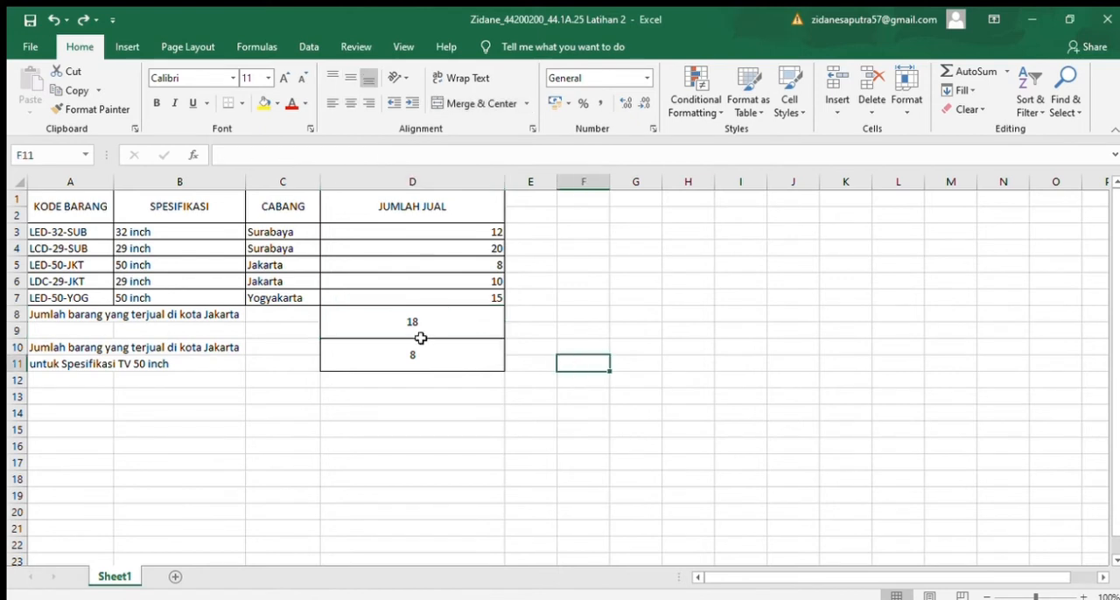
click(423, 341)
click(447, 312)
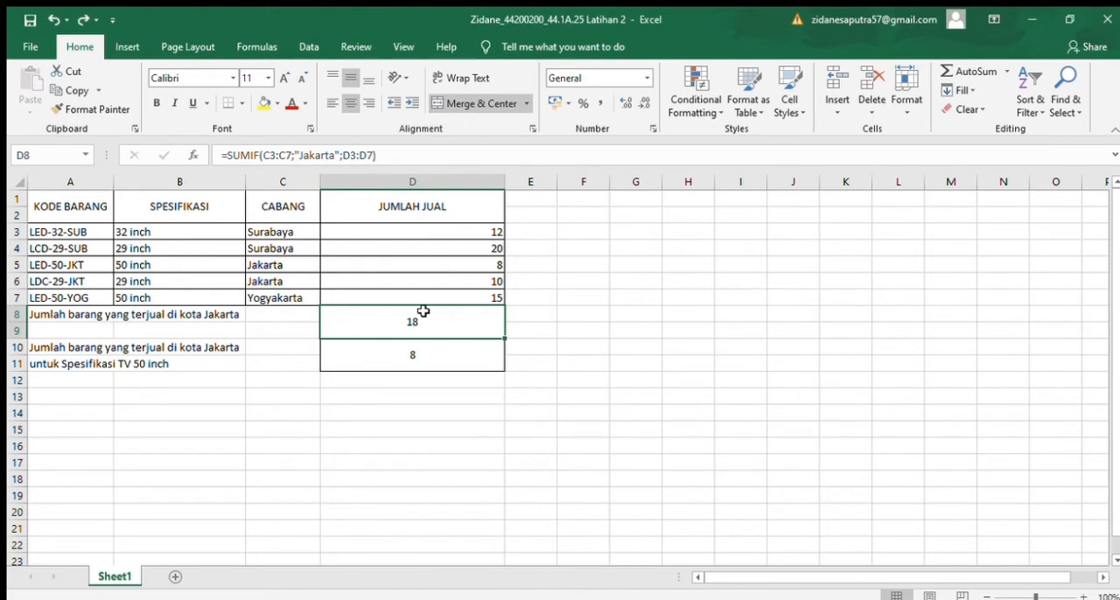
click(407, 361)
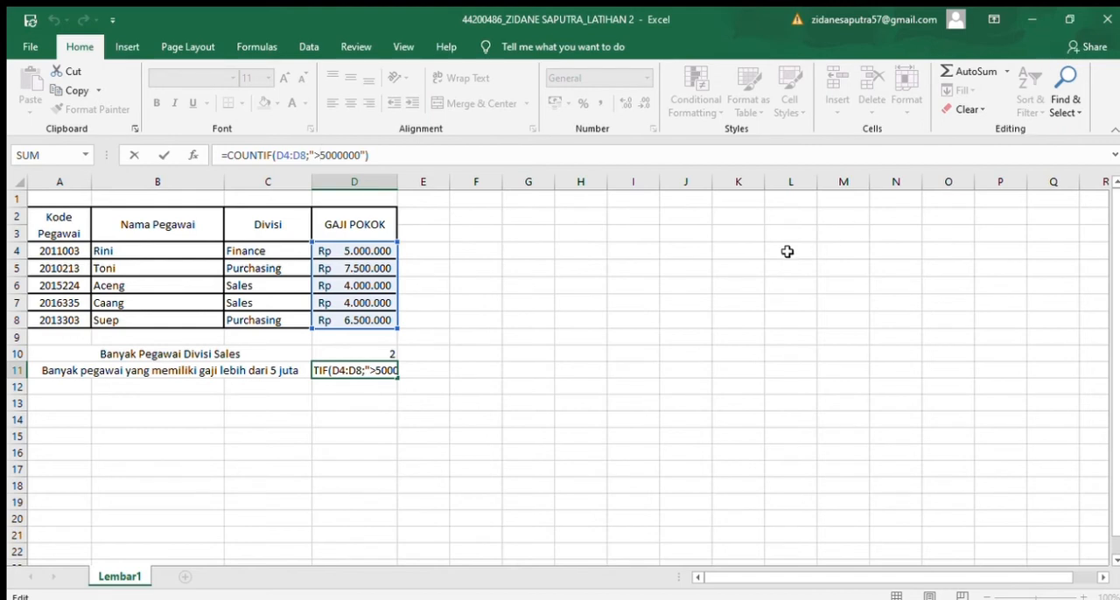
click(690, 272)
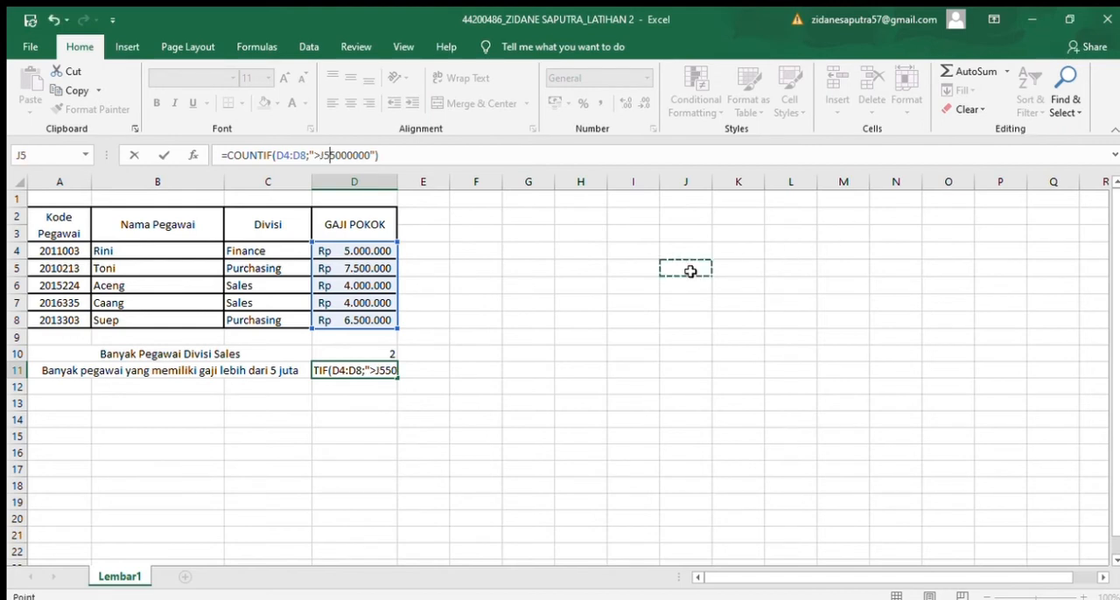
key(BackSpace)
key(BackSpace)
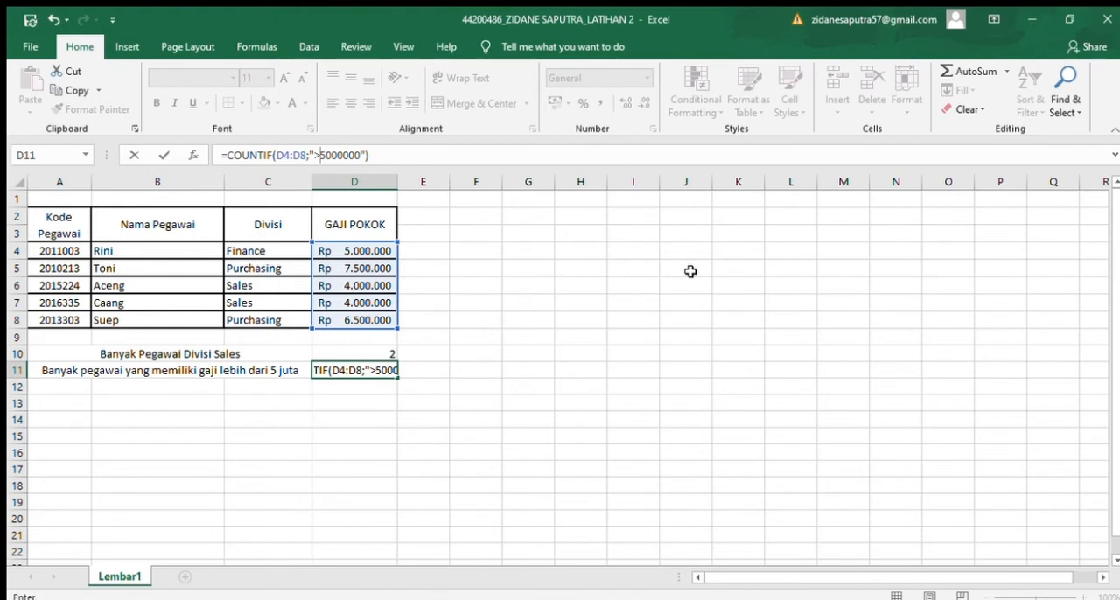
click(169, 241)
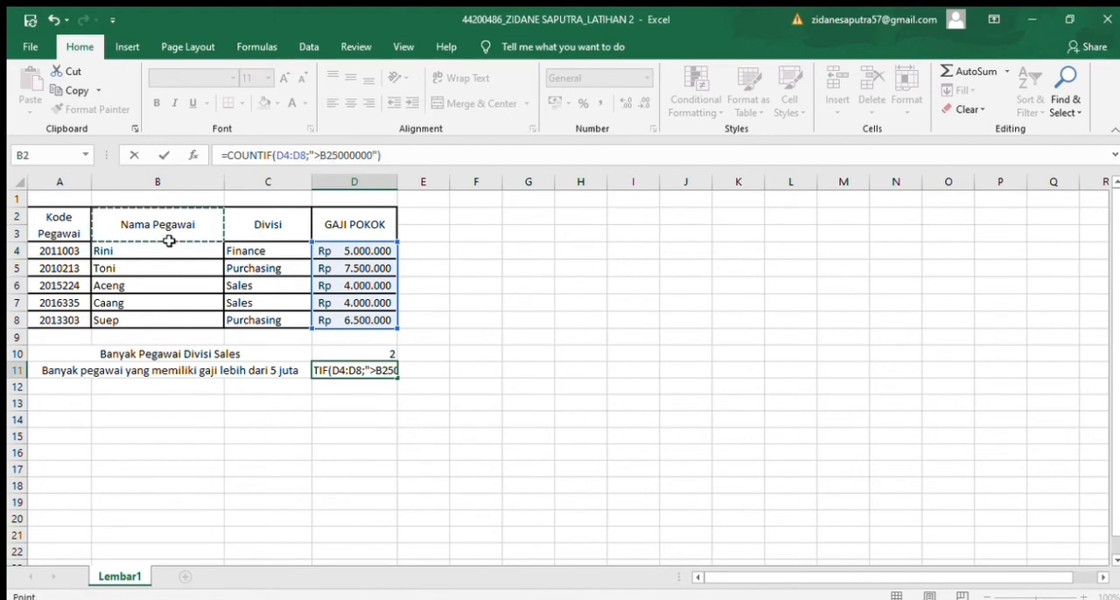
key(BackSpace)
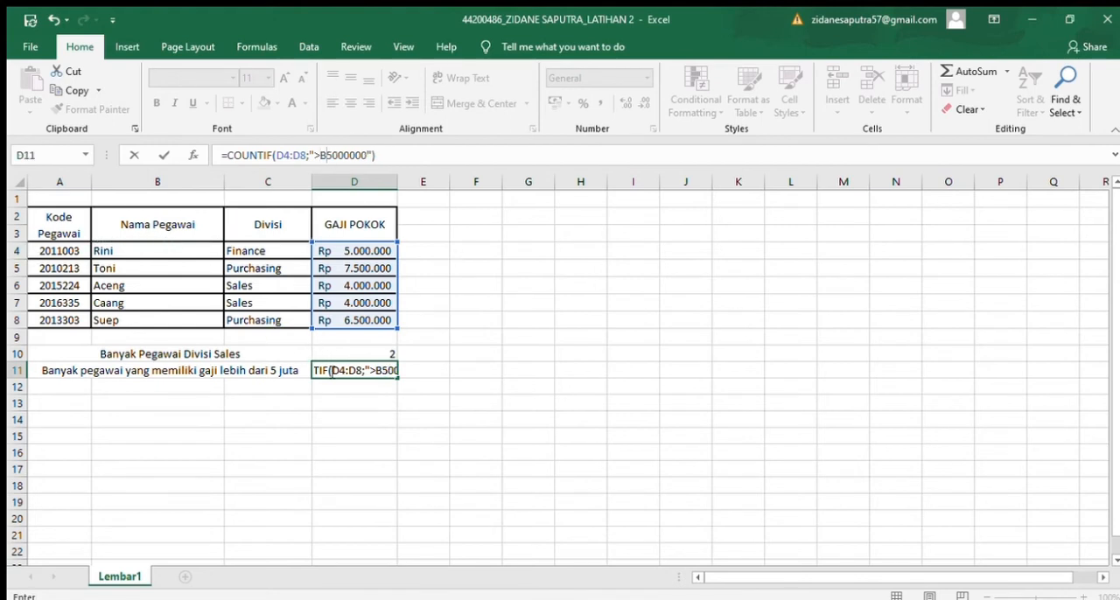
click(299, 370)
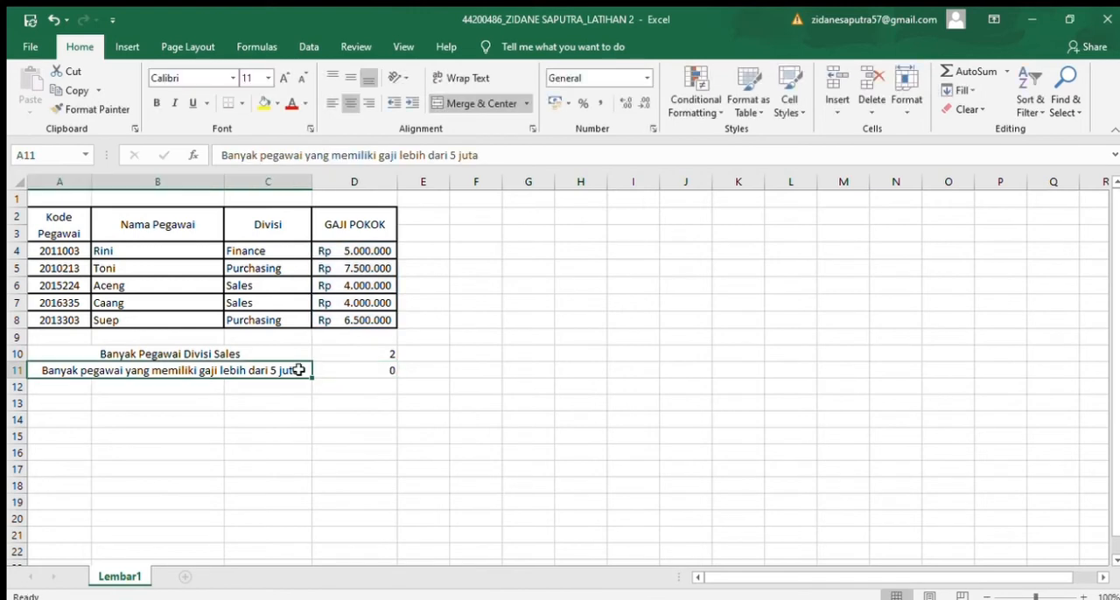
Step: Correct the formula in D11 to =COUNTIF(D4:D8;">5000000") by removing the stray letter from its criterion
click(320, 374)
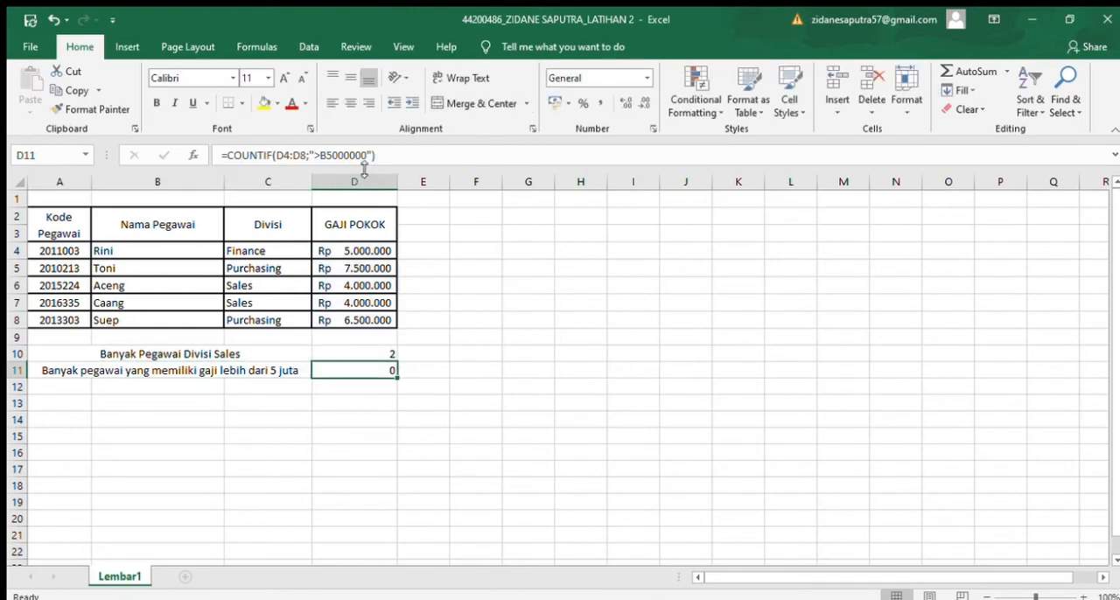
click(324, 156)
key(BackSpace)
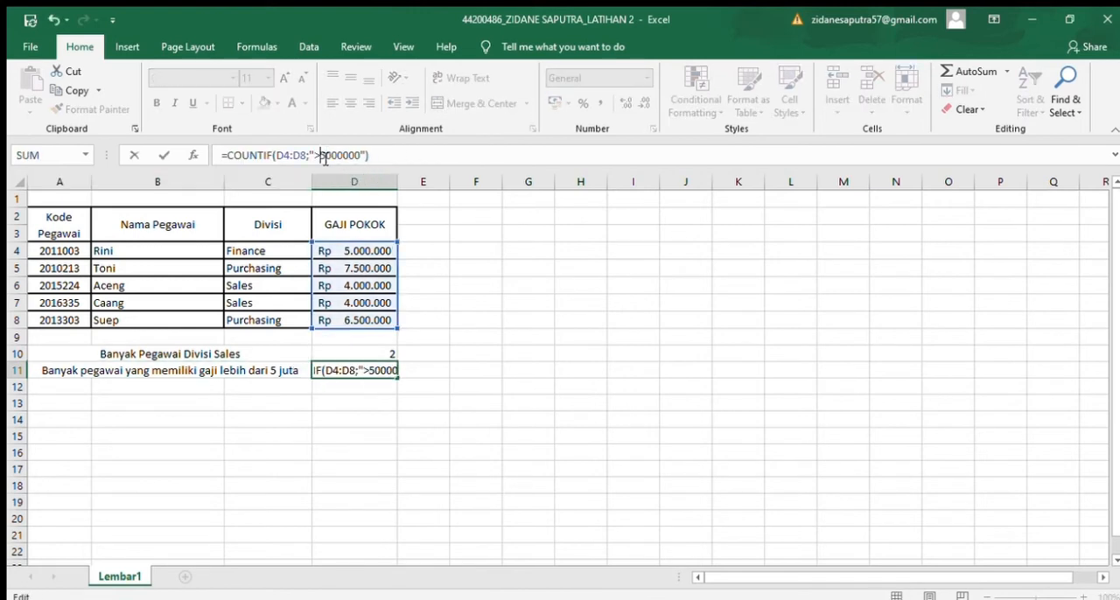
key(Return)
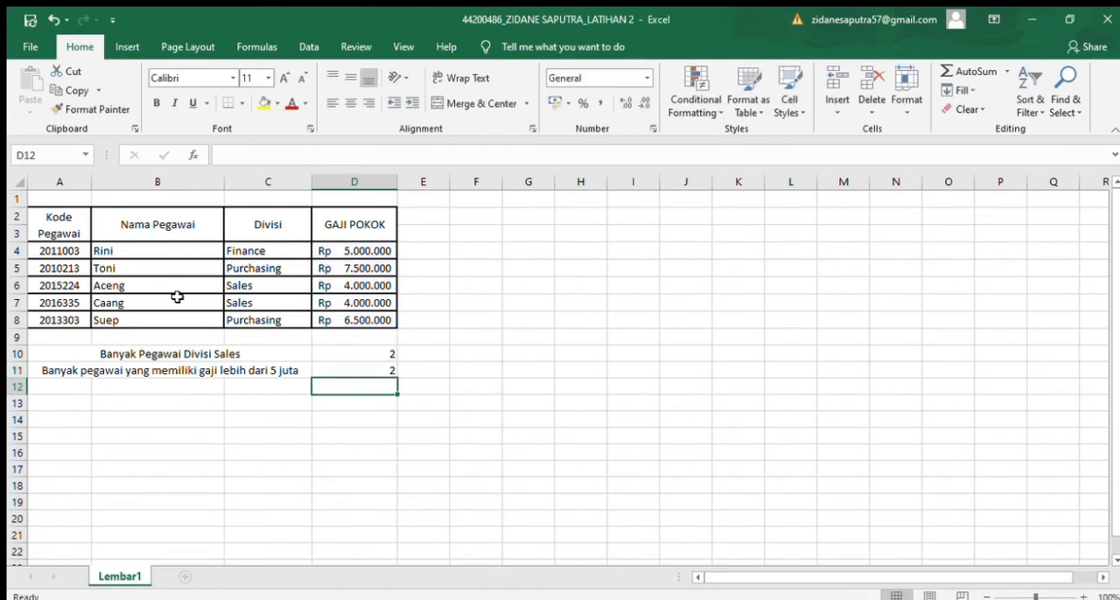
Step: Examine the formula in D10 that counts Sales division employees and the first and last cells of its Divisi range
click(131, 351)
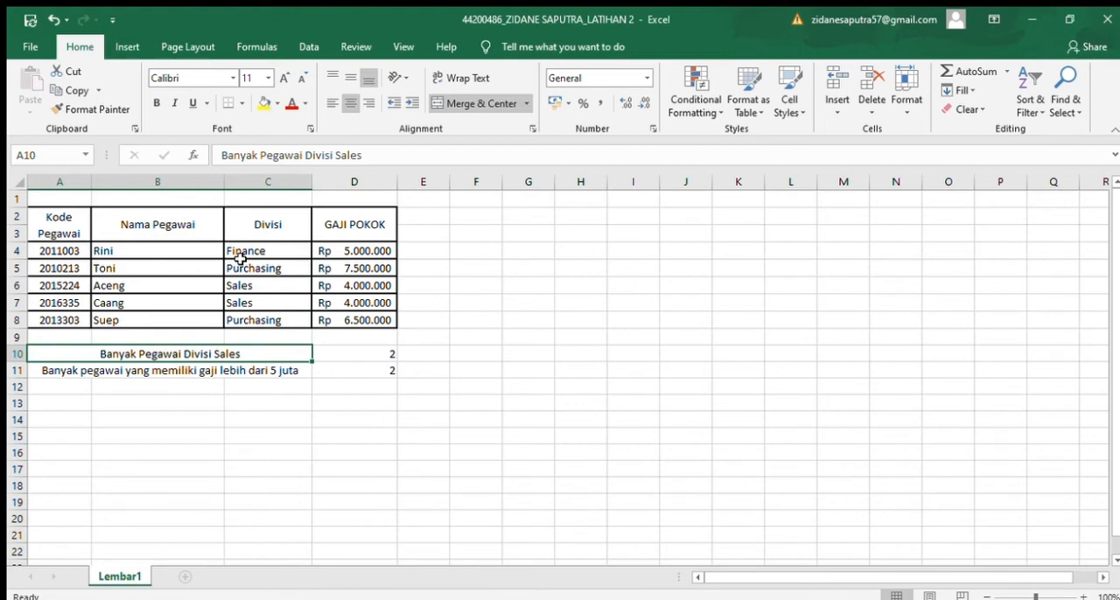
click(346, 357)
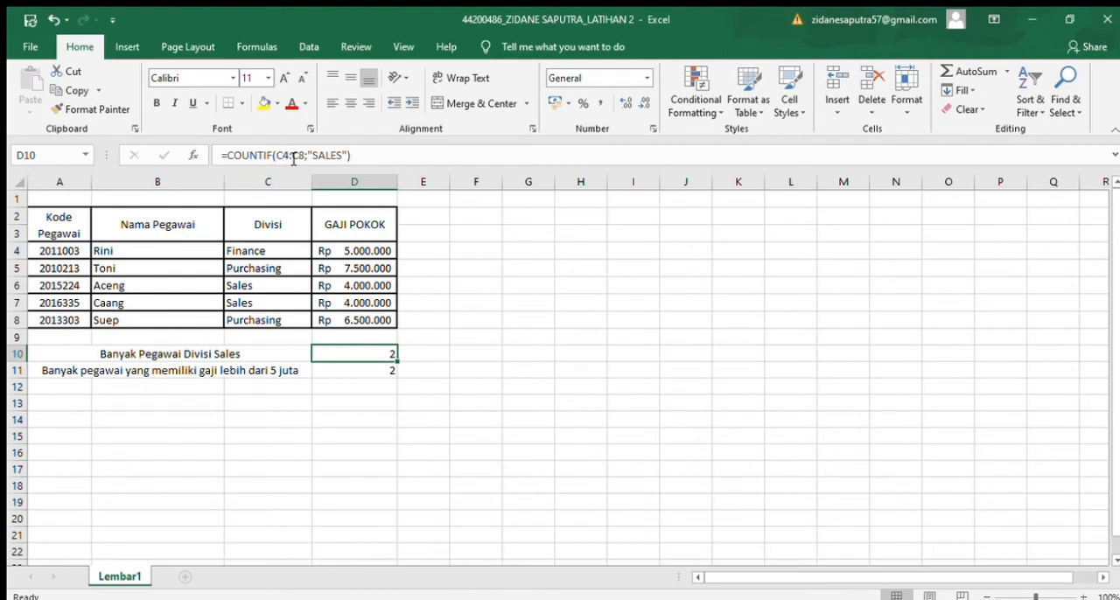
click(243, 253)
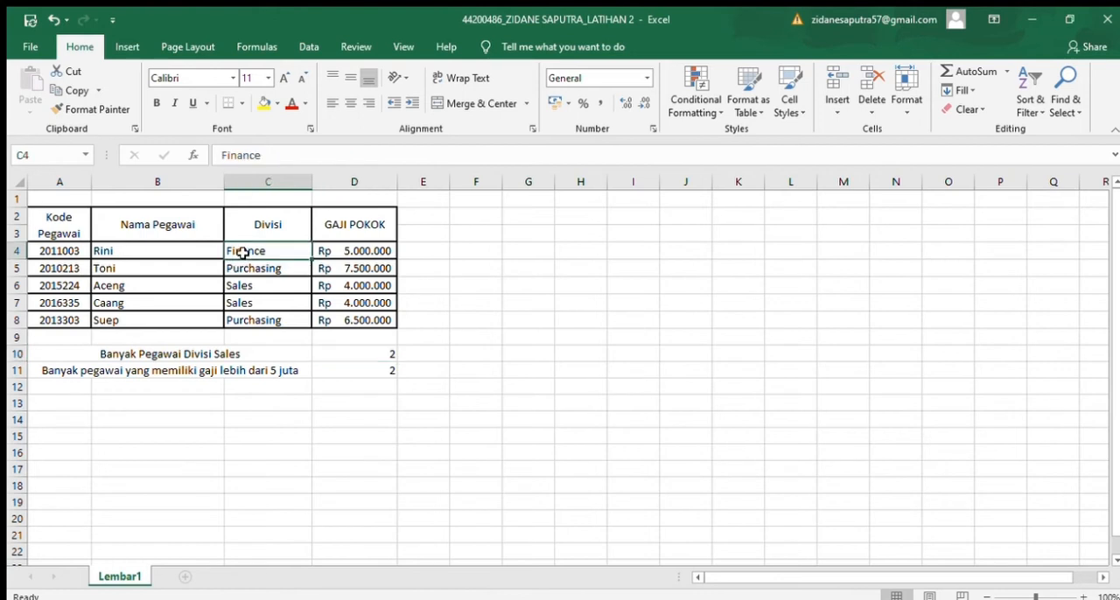
click(230, 319)
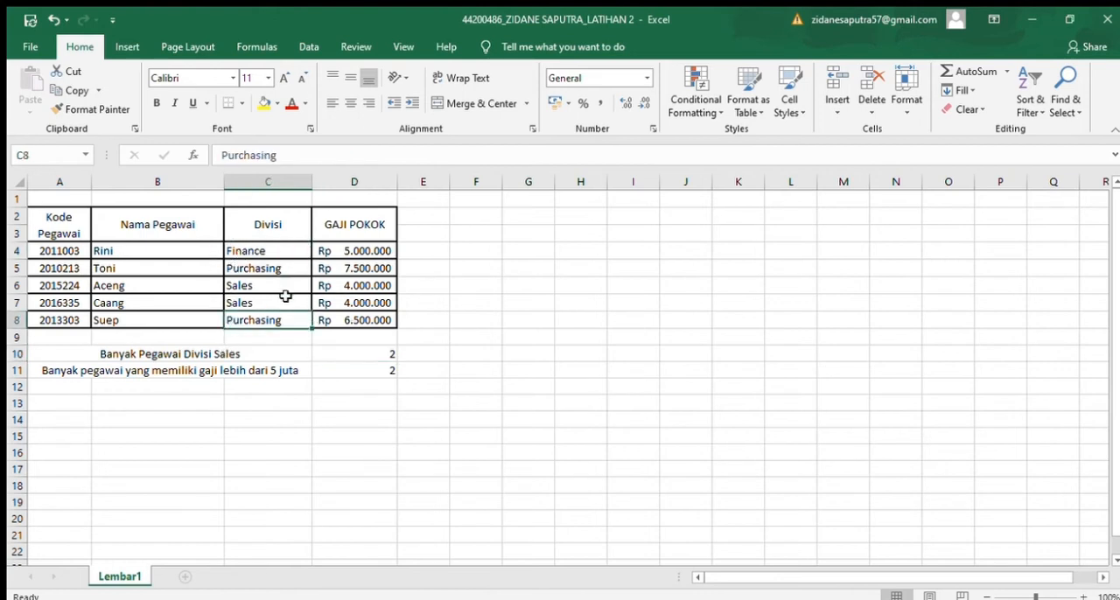
click(364, 355)
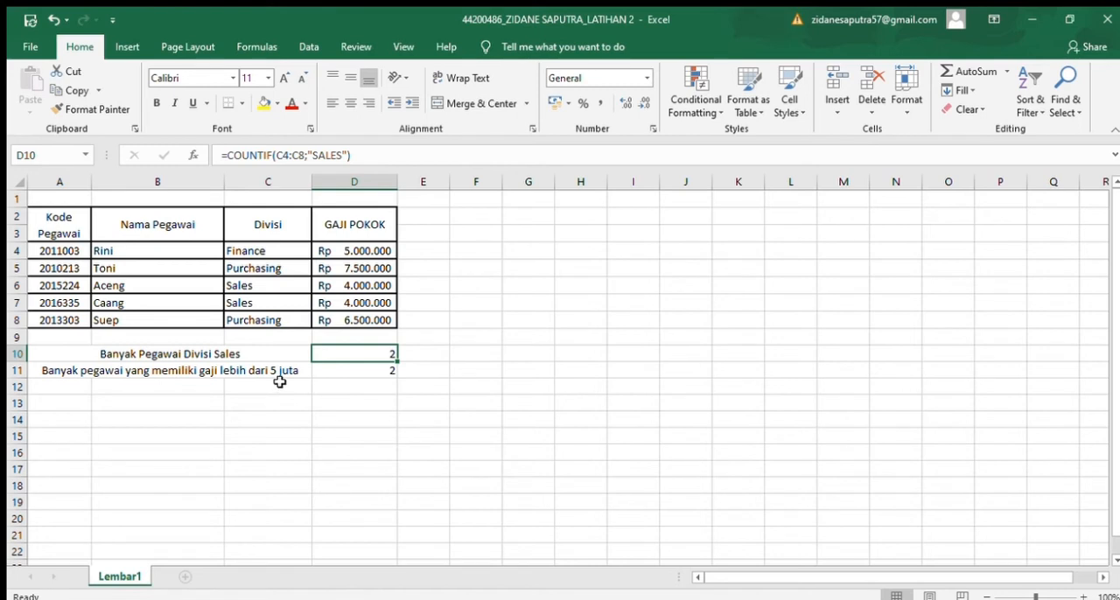
Step: Examine the formula in D11 that counts the employees earning more than 5 juta
click(248, 371)
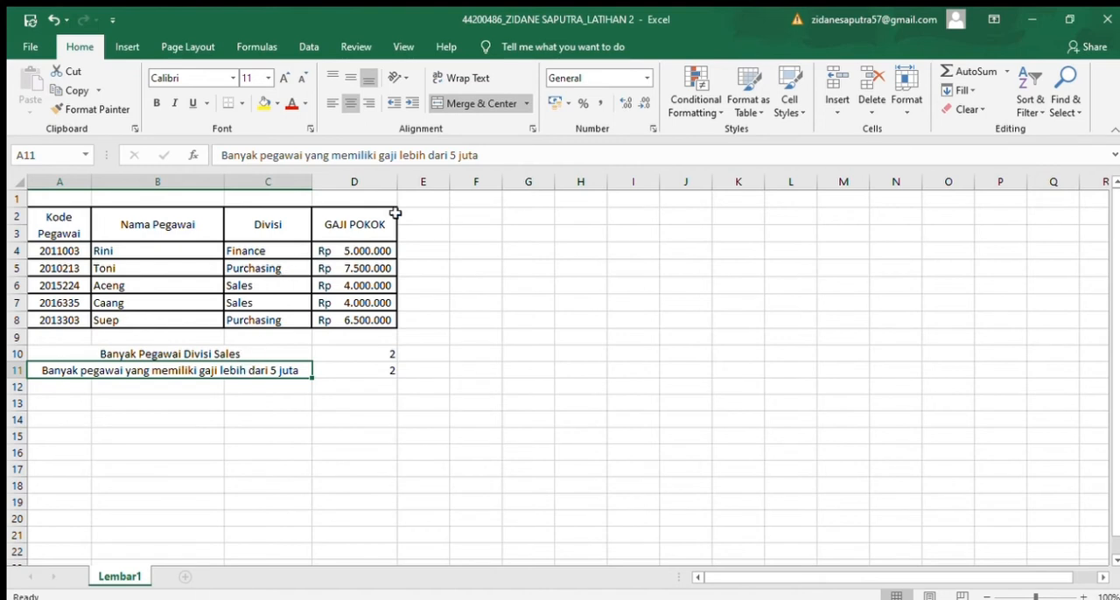
click(337, 369)
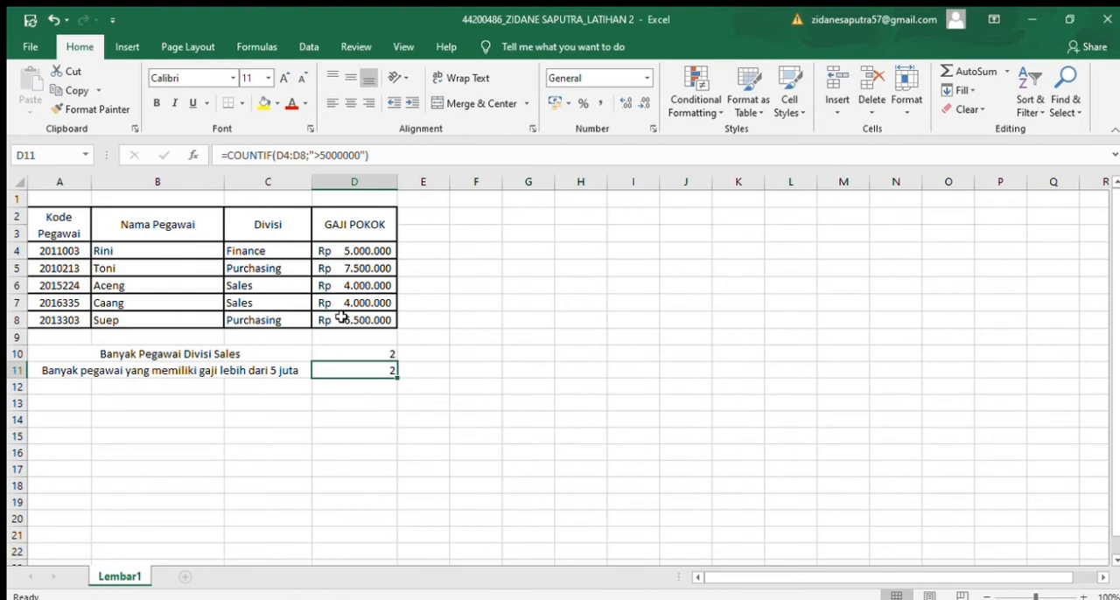
click(450, 354)
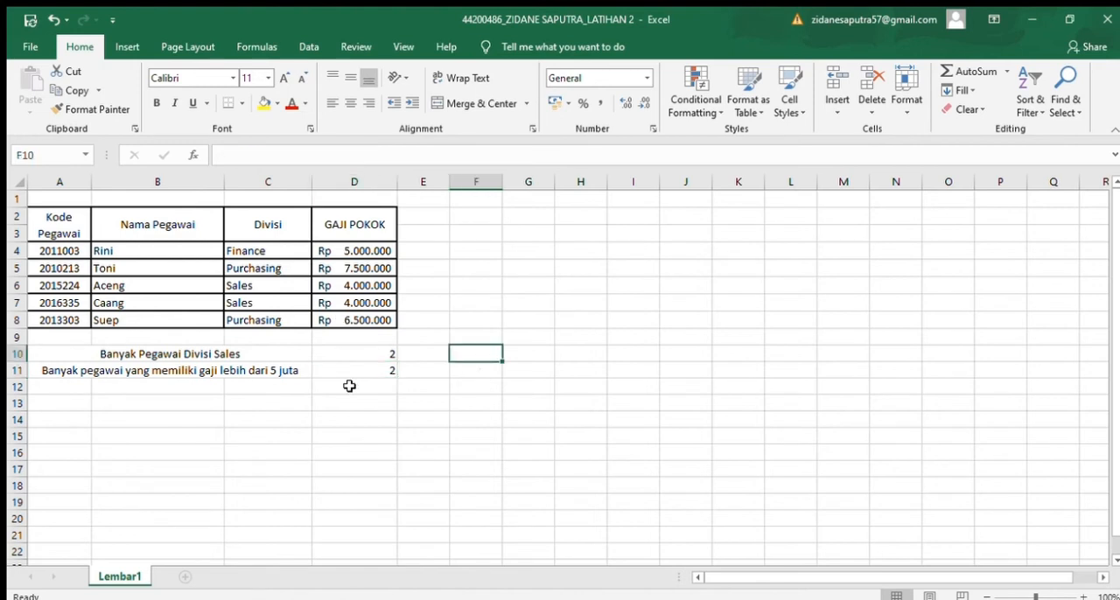
click(355, 385)
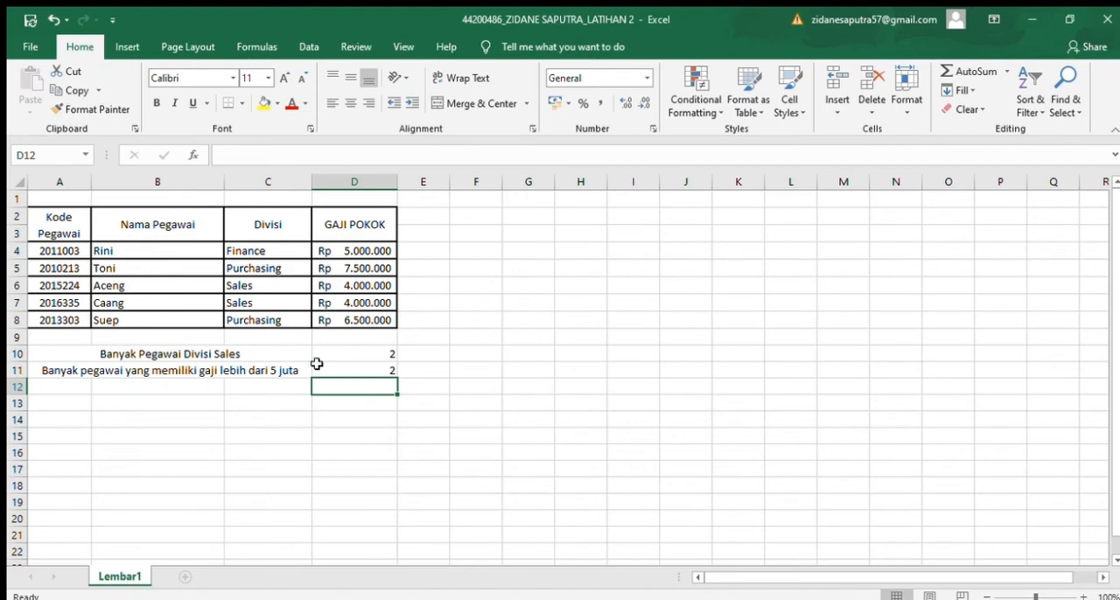
click(405, 354)
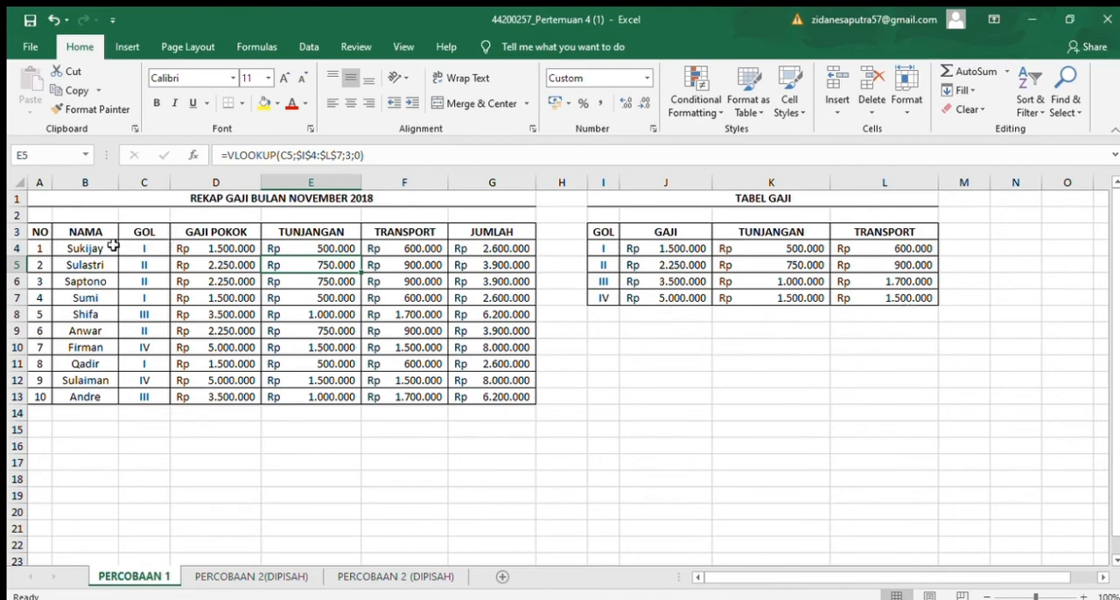
Step: Examine the first employee's name and GOL in row 4 and the VLOOKUP formulas in D4, E5 and F5 of the salary recap
click(74, 251)
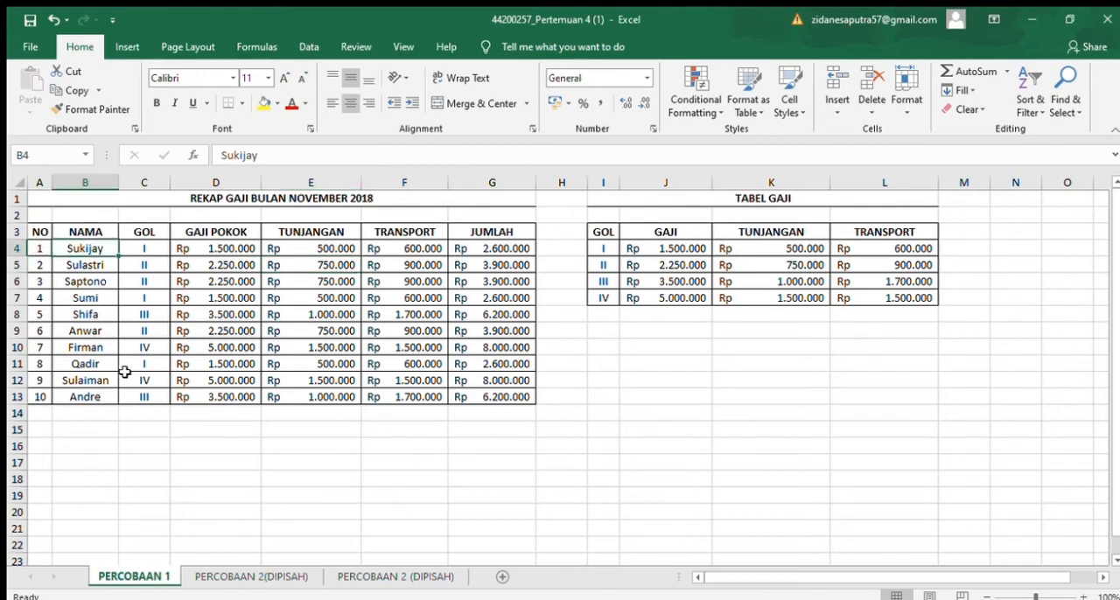
click(160, 251)
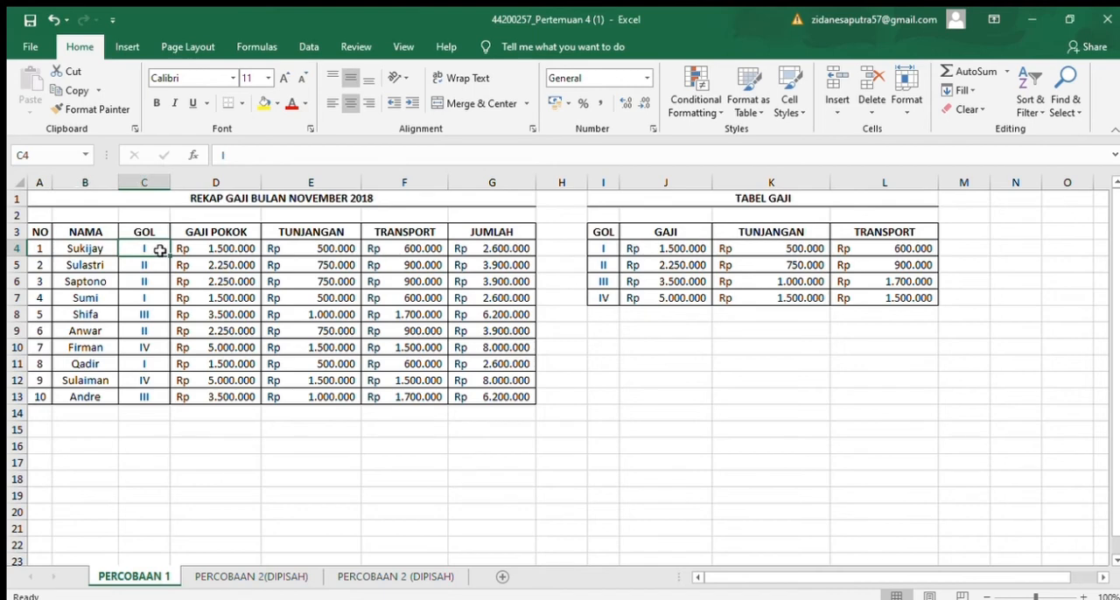
click(203, 250)
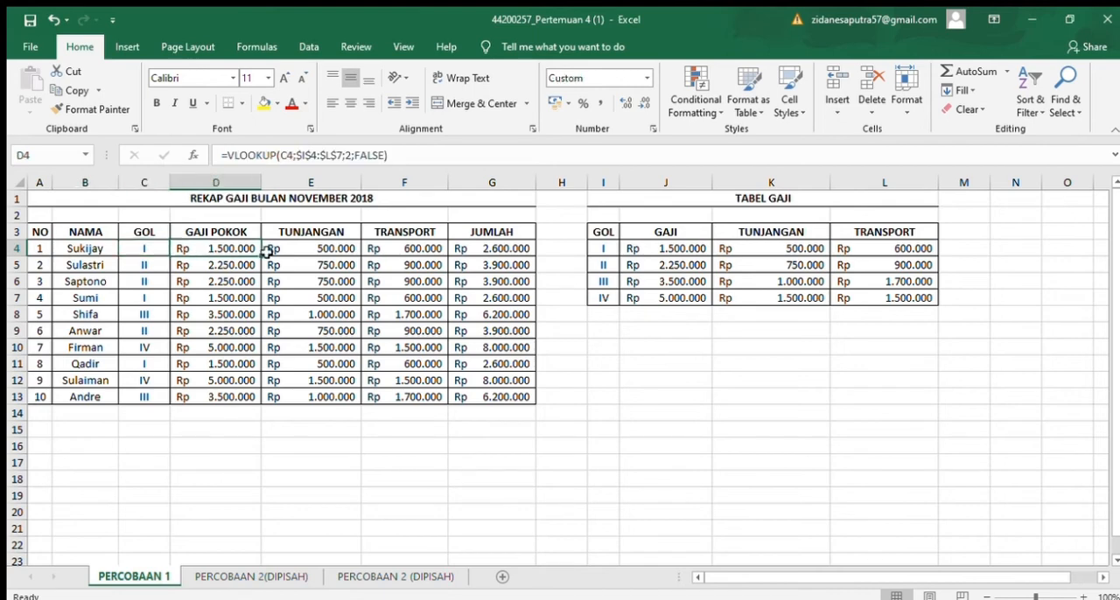
click(269, 265)
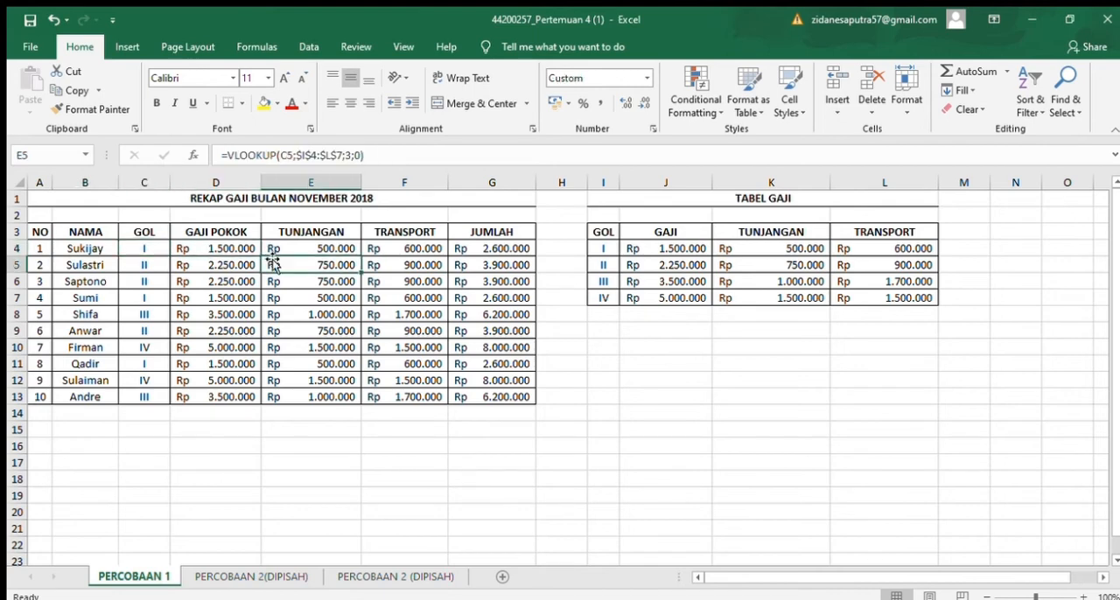
click(420, 260)
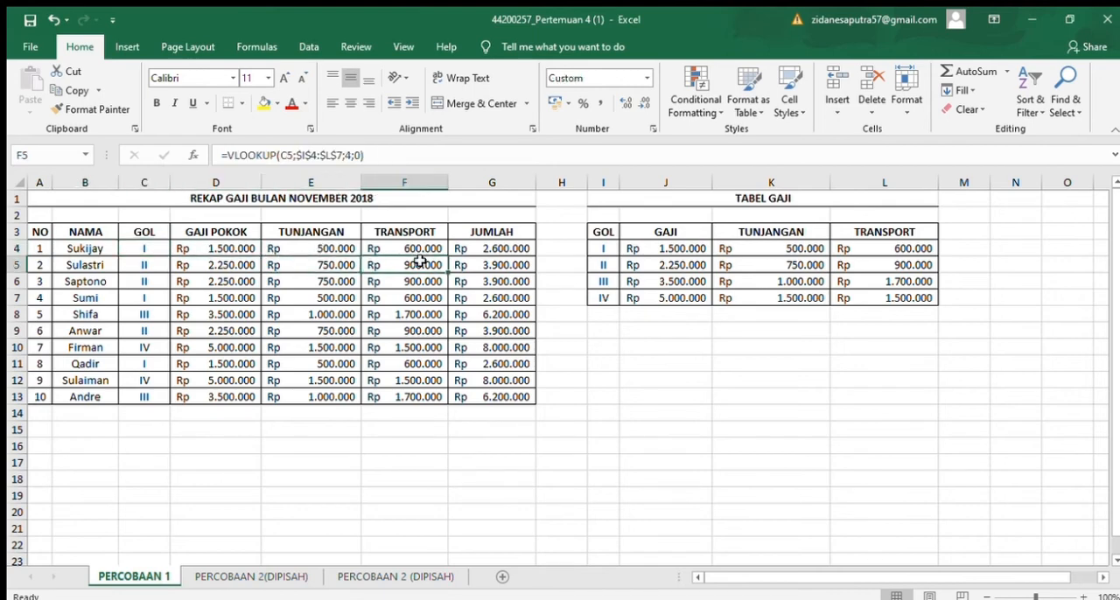
Step: Examine the VLOOKUP formula in D4 and the corner cells I4, L4 and L7 of its TABEL GAJI lookup range
click(218, 245)
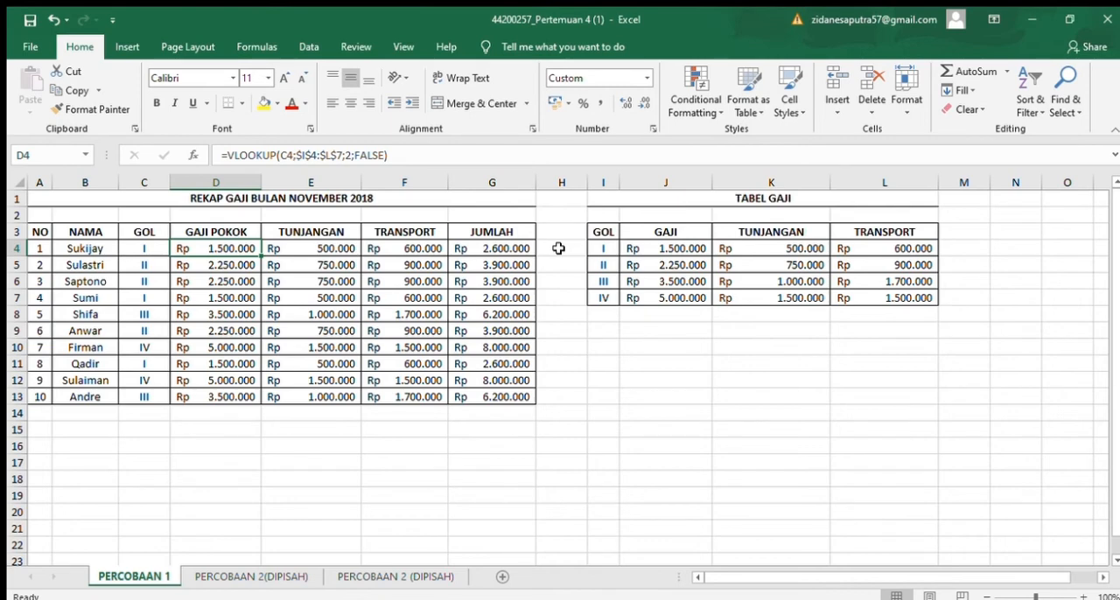
click(607, 251)
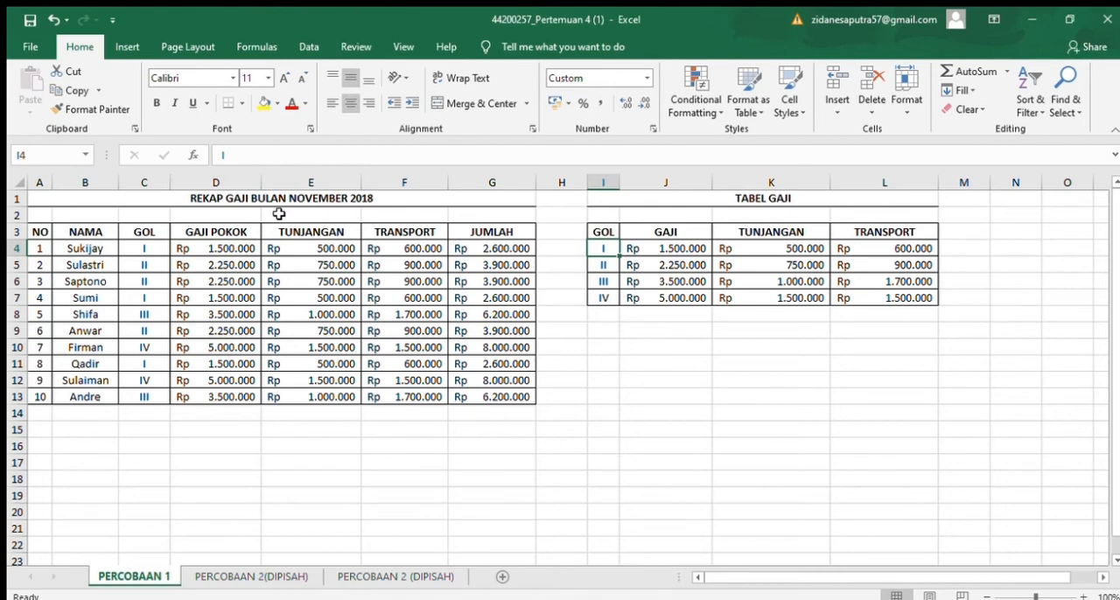
click(251, 249)
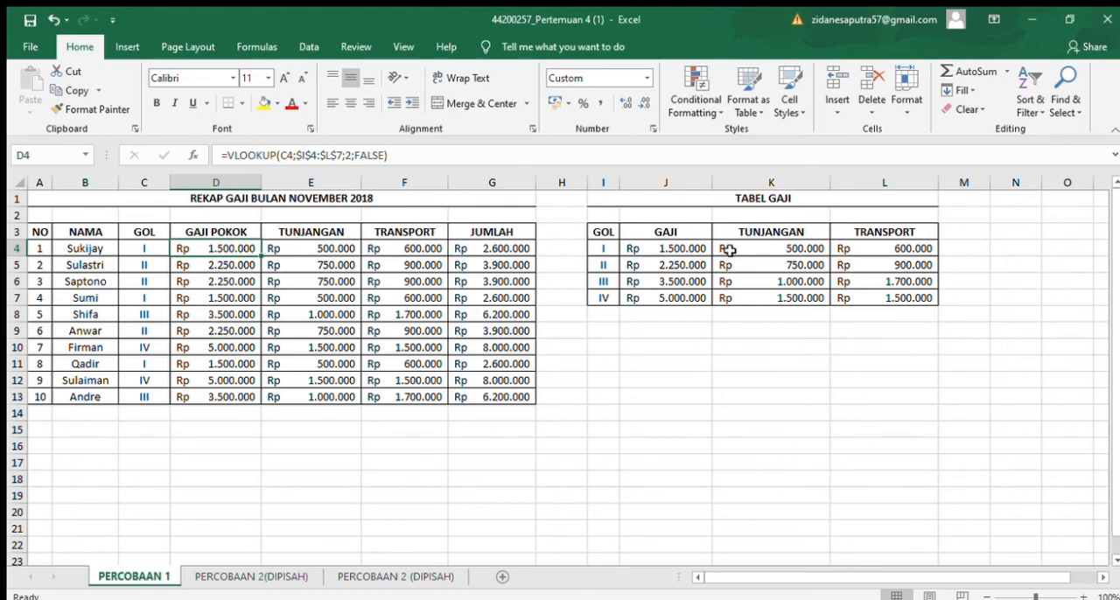
click(911, 251)
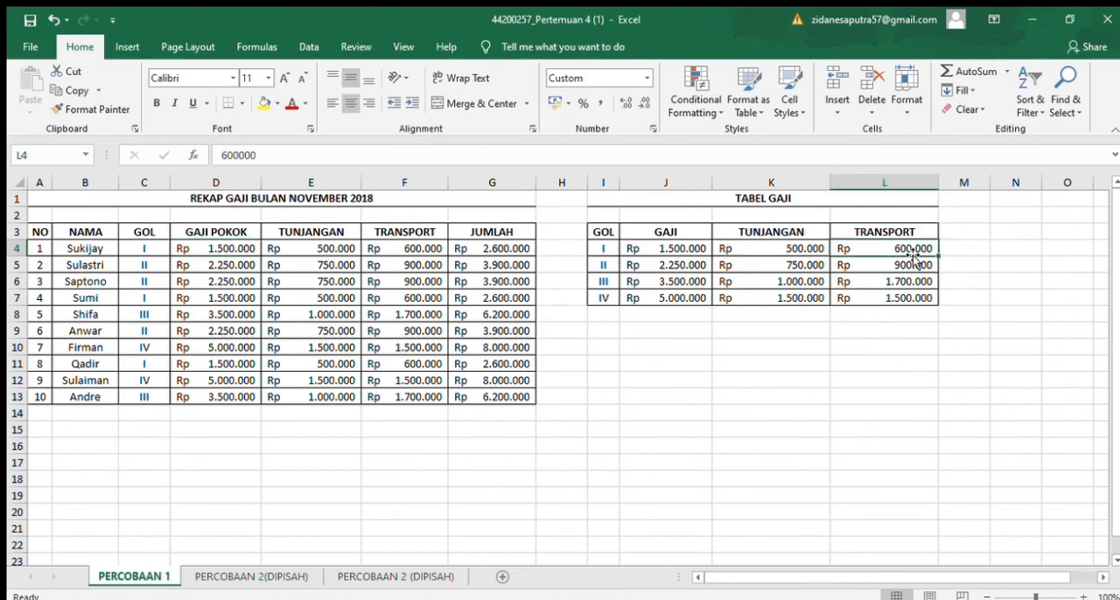
click(911, 304)
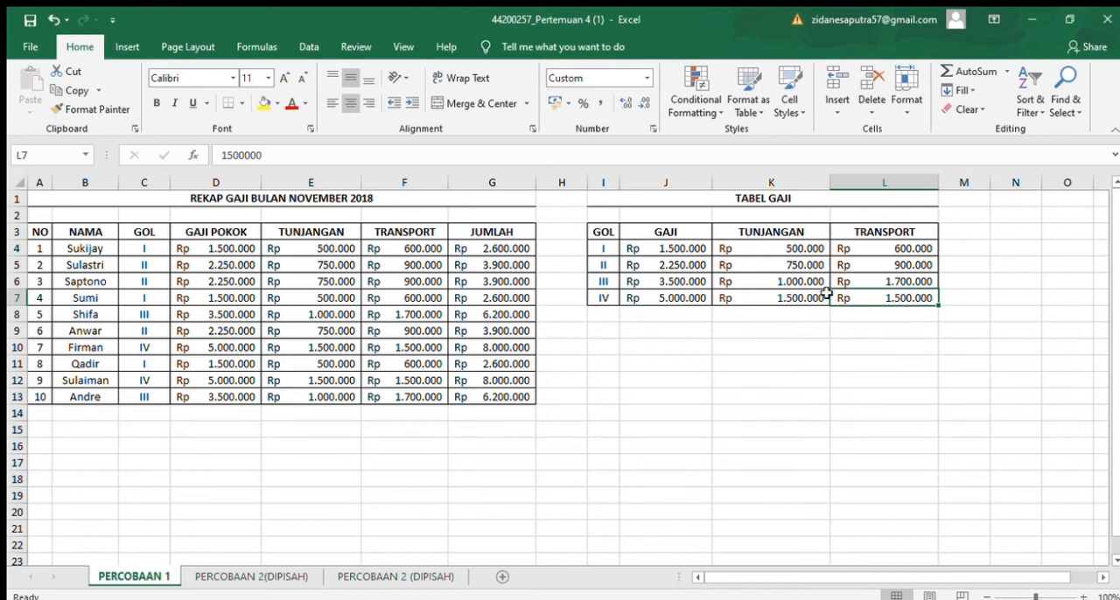
Step: Compare the GAJI POKOK formulas in D4 and D5 and check the GAJI column at J4 that they read from
click(185, 246)
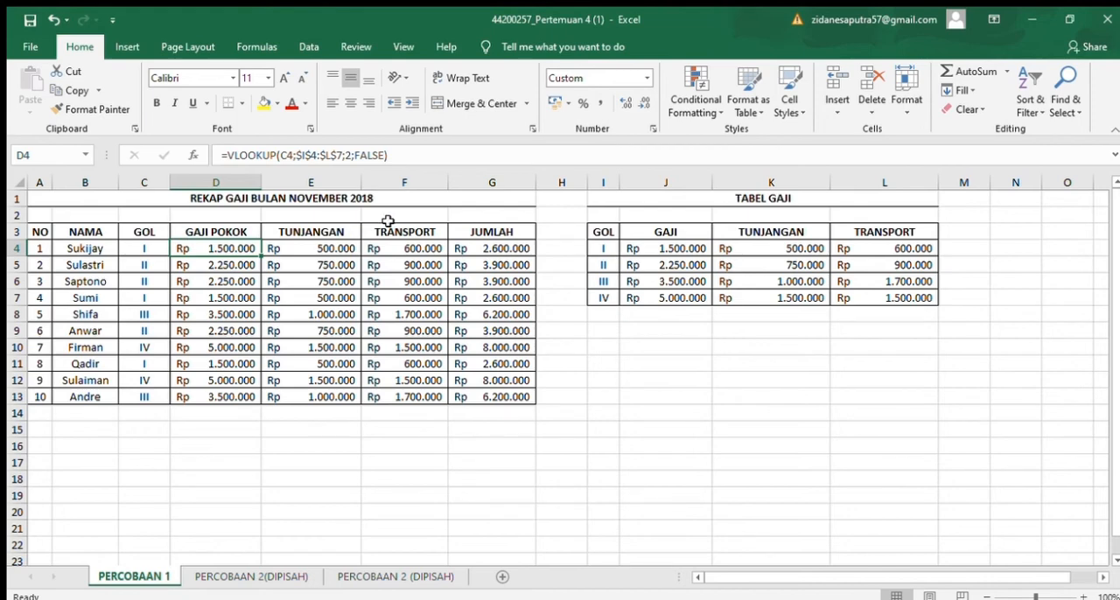
click(232, 268)
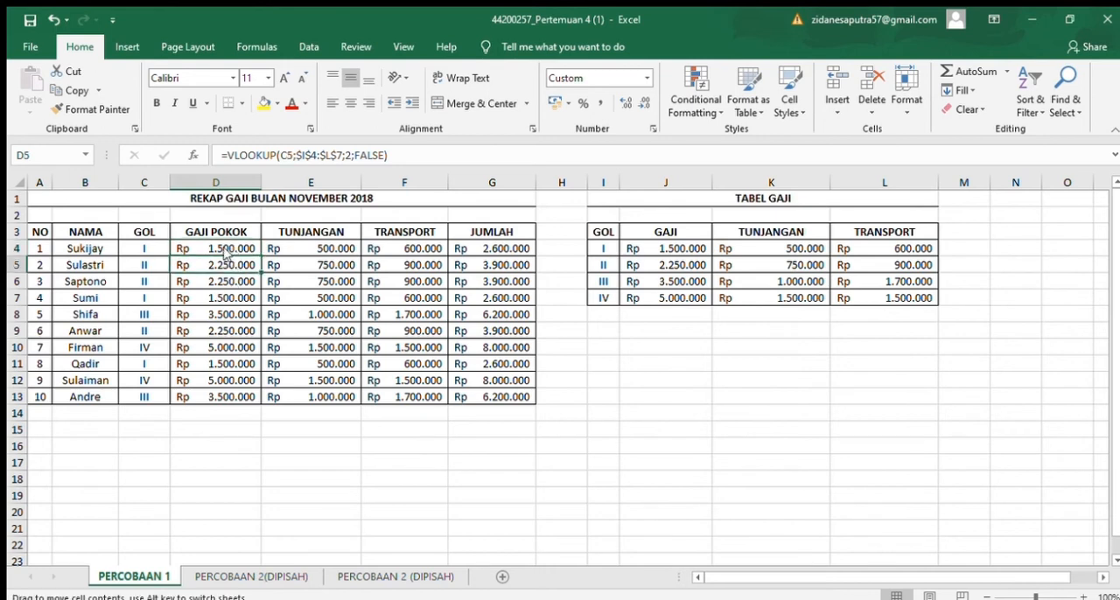
click(230, 251)
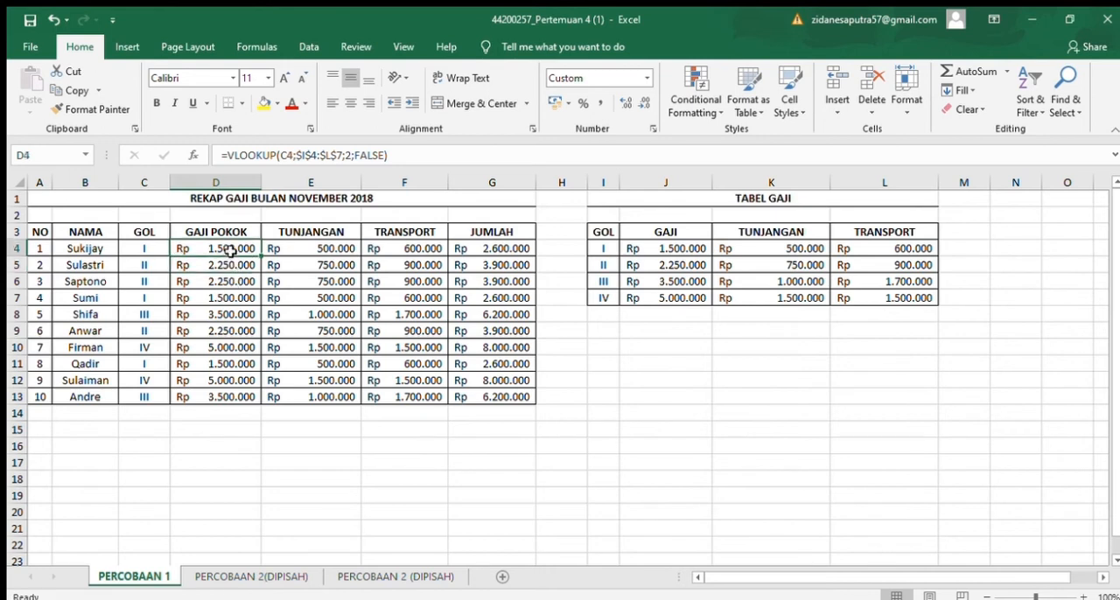
click(635, 254)
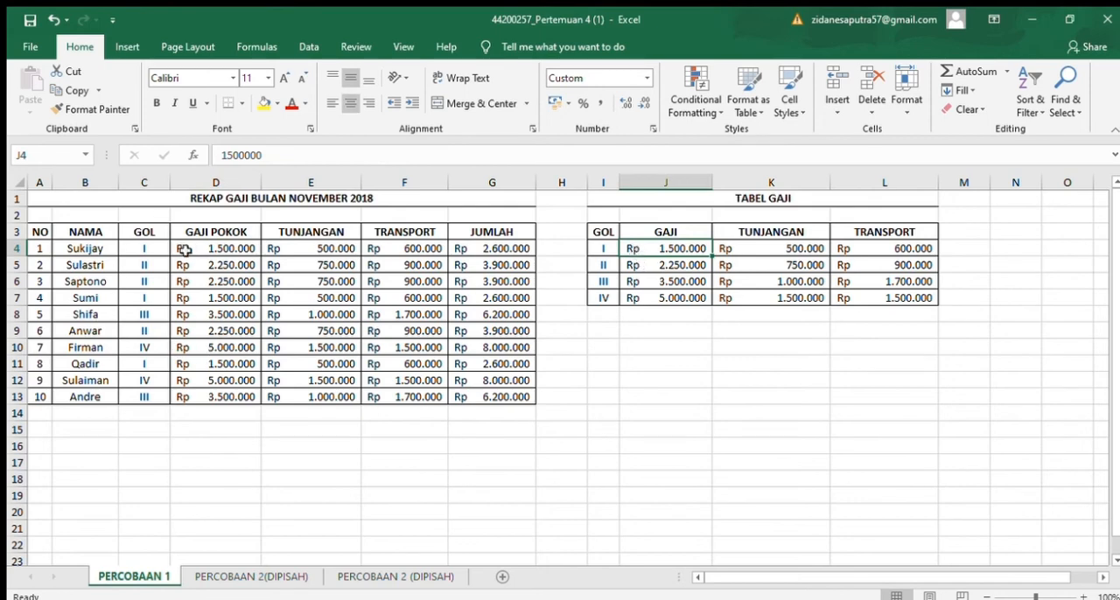
Step: Examine the row 4 VLOOKUP formulas for GAJI POKOK, TUNJANGAN and TRANSPORT in D4, E4 and F4
click(214, 251)
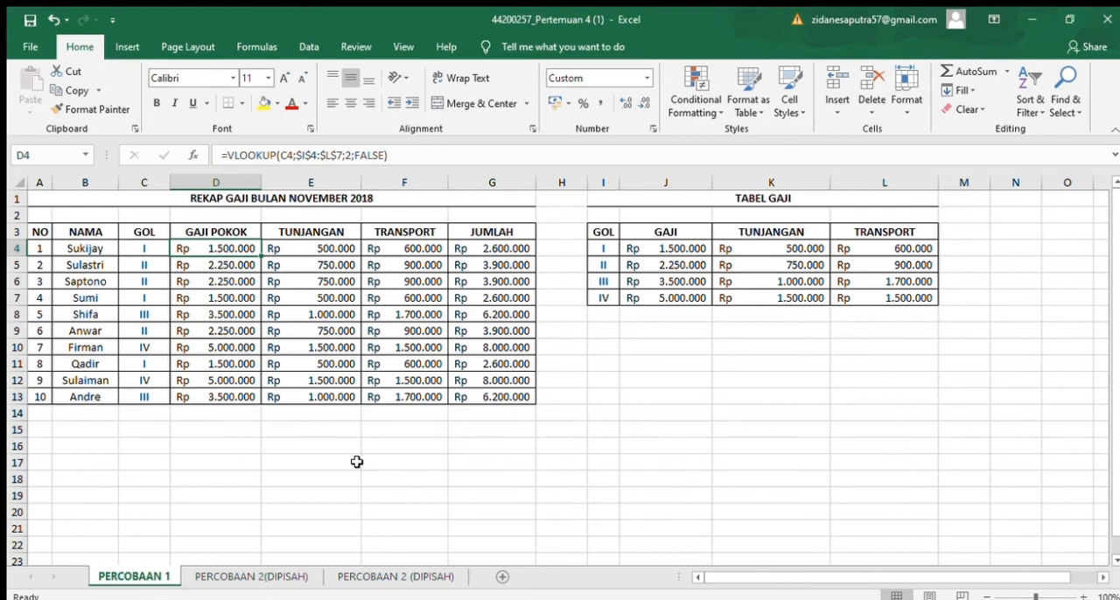
click(345, 247)
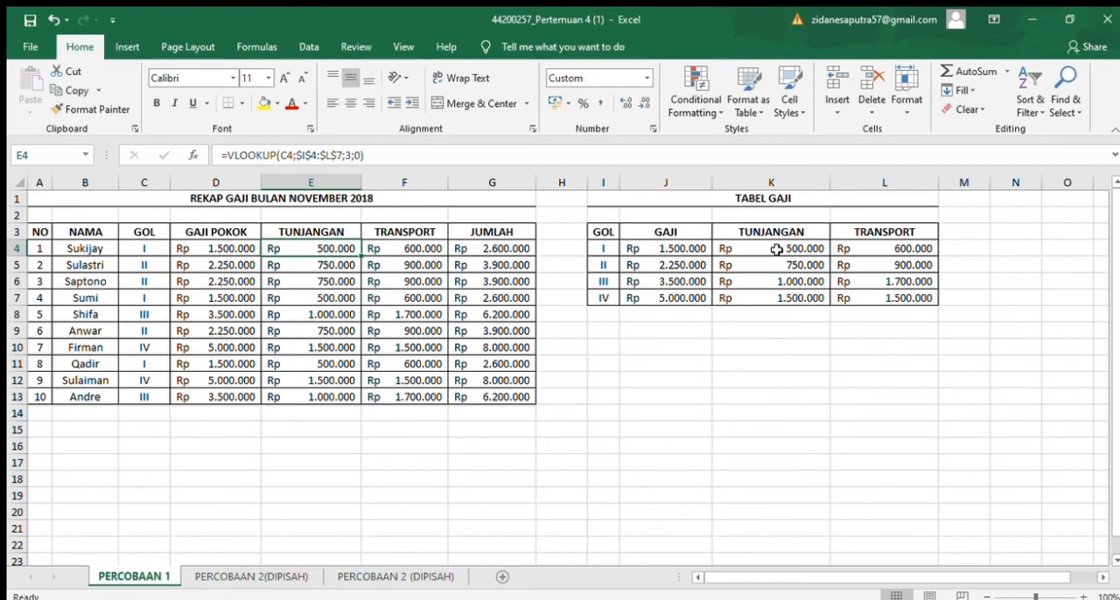
click(408, 252)
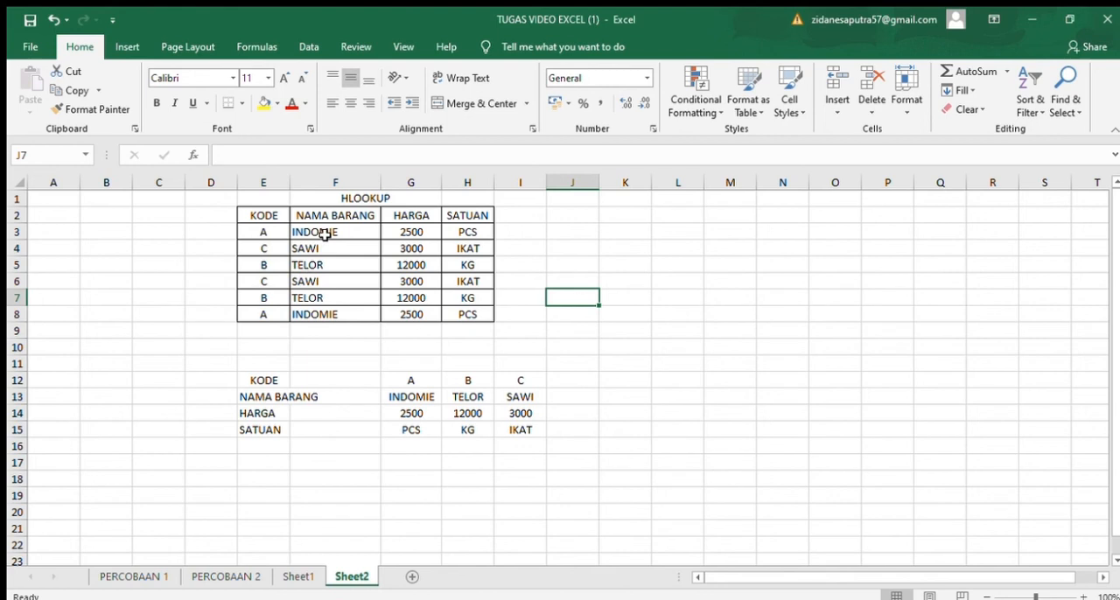
Step: Examine the HARGA HLOOKUP formula in G3 and its source price in G14 of the item table
click(404, 229)
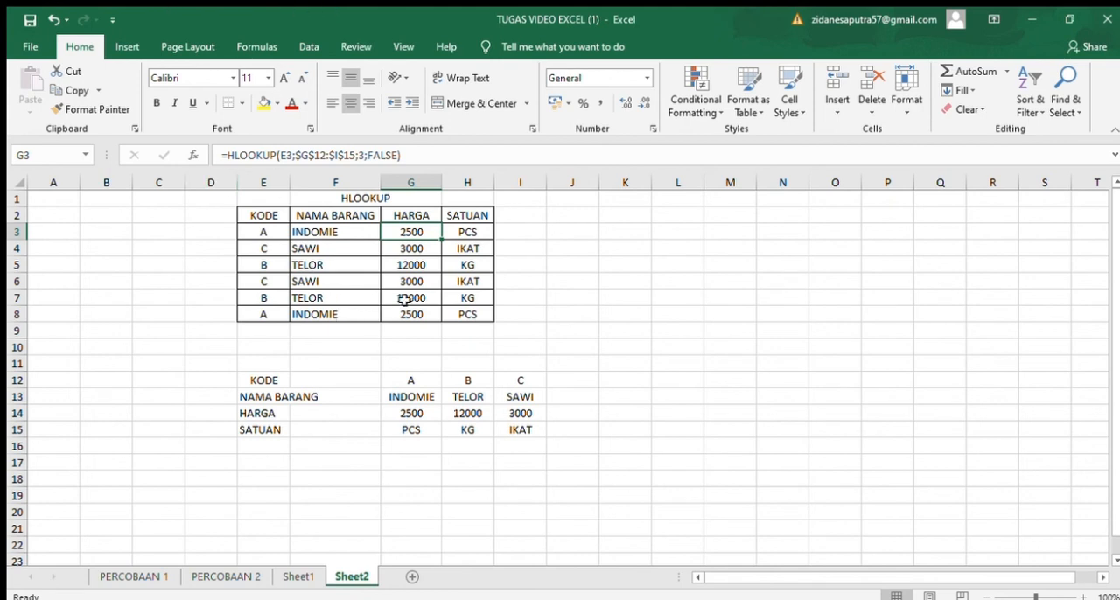
click(397, 416)
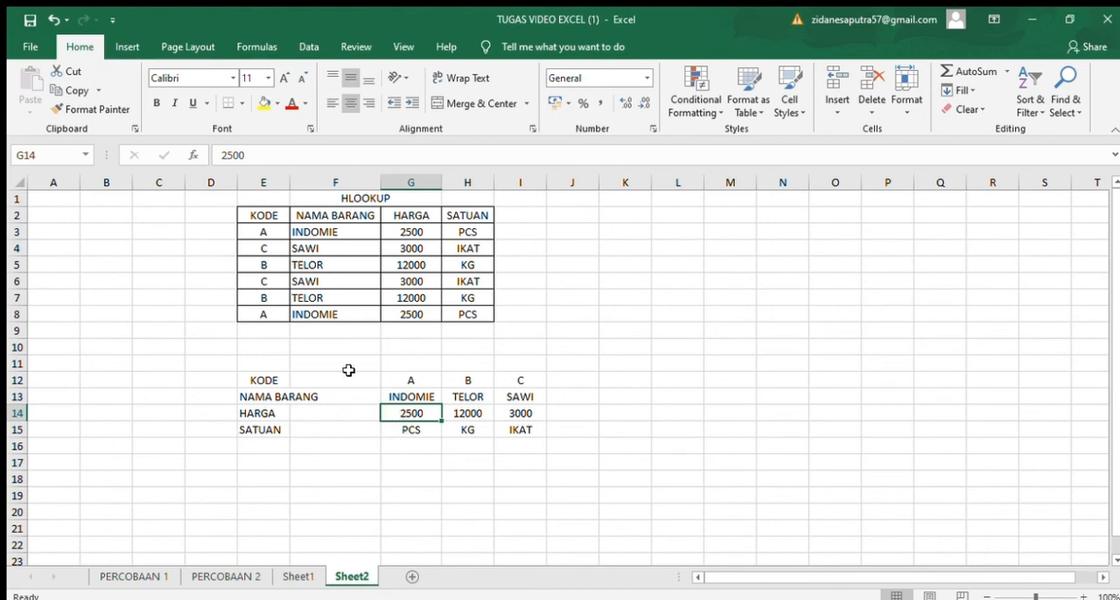
click(404, 232)
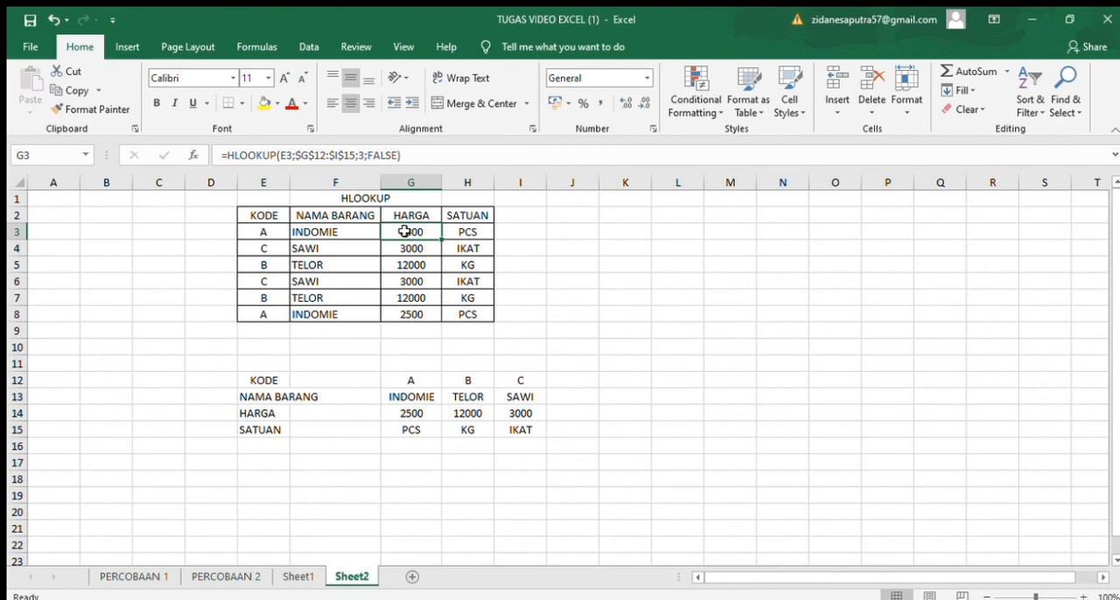
Step: Examine and compare the SATUAN HLOOKUP formulas in H3 and H4
click(477, 234)
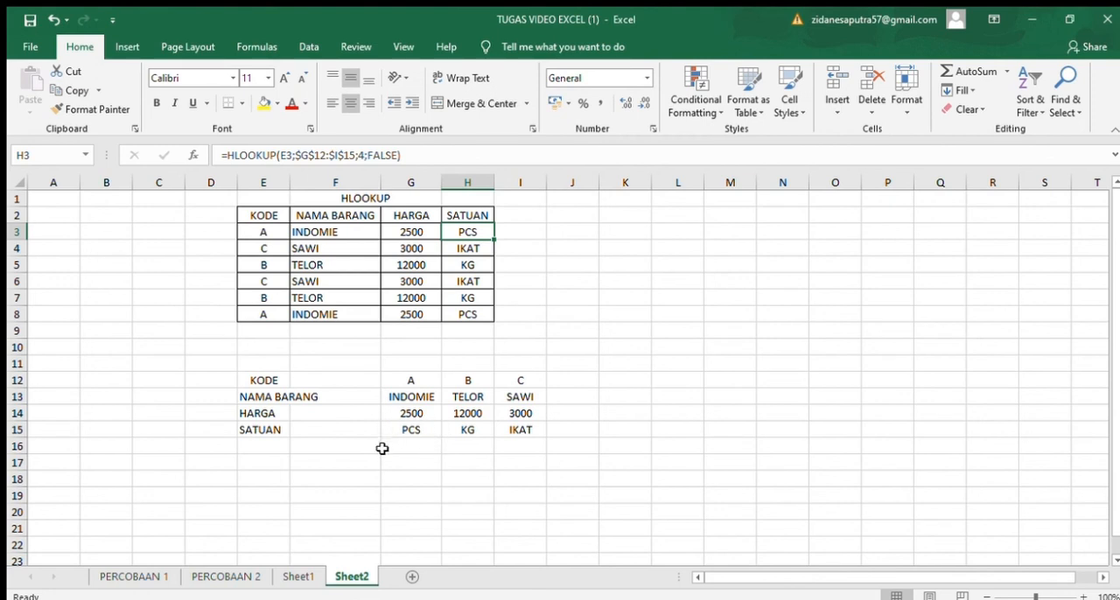
click(461, 250)
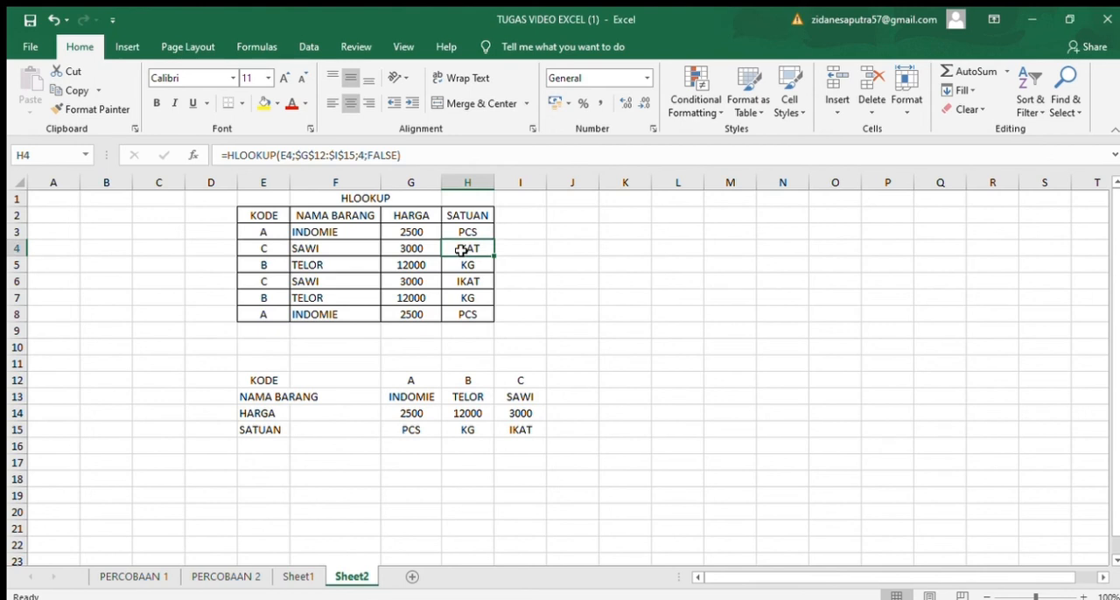
click(469, 227)
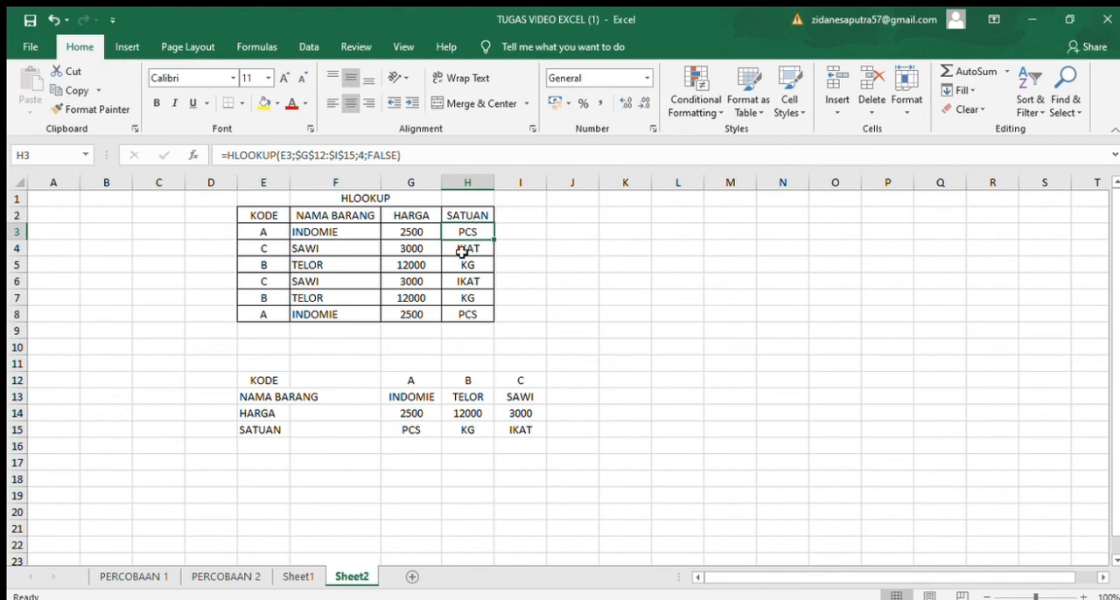
click(462, 251)
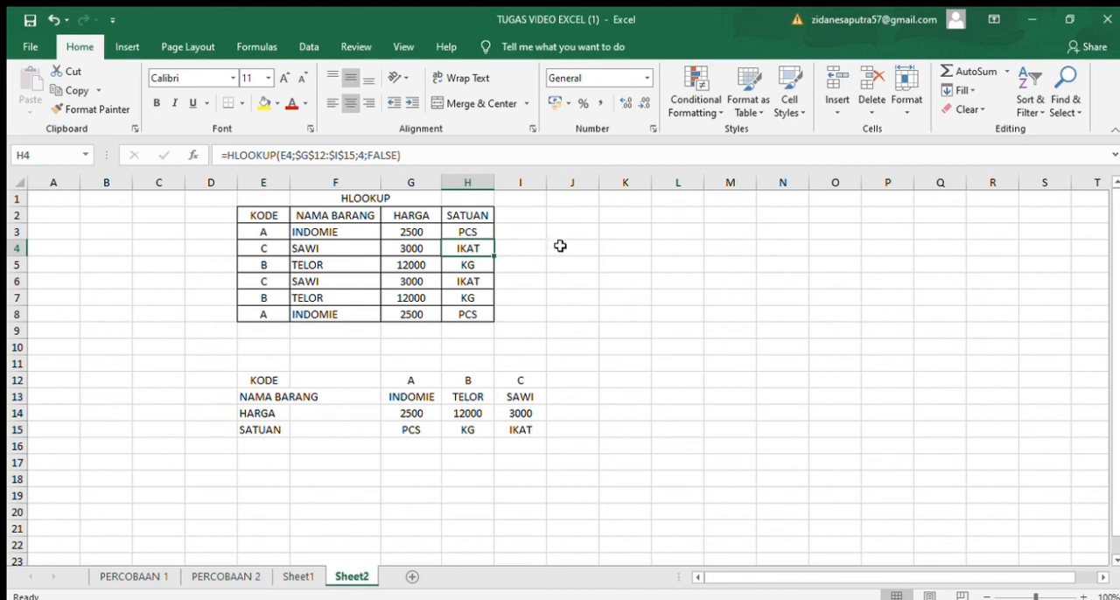
click(588, 255)
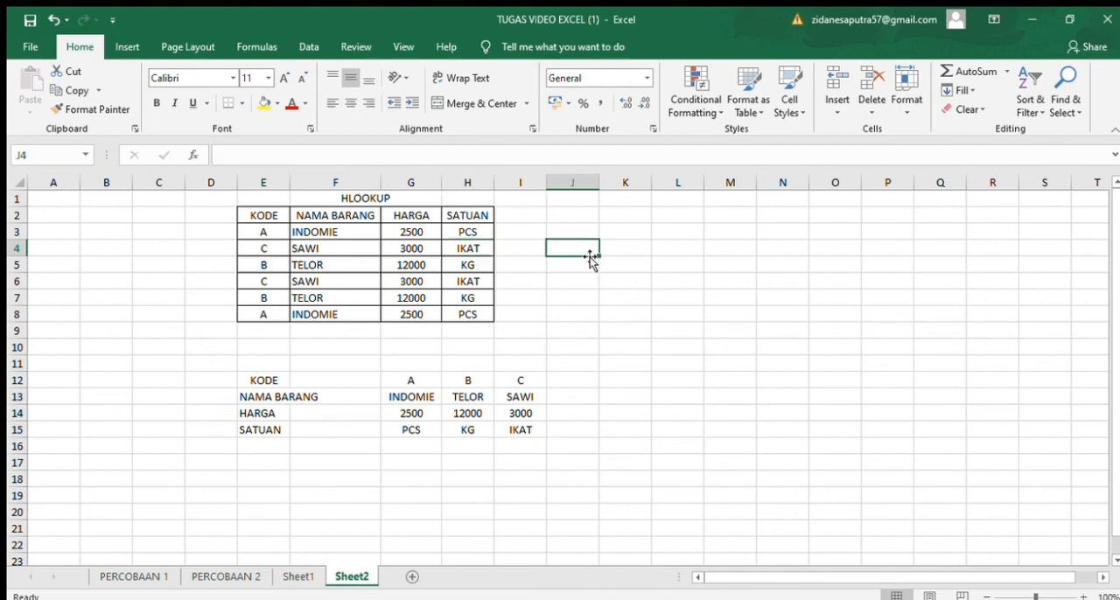